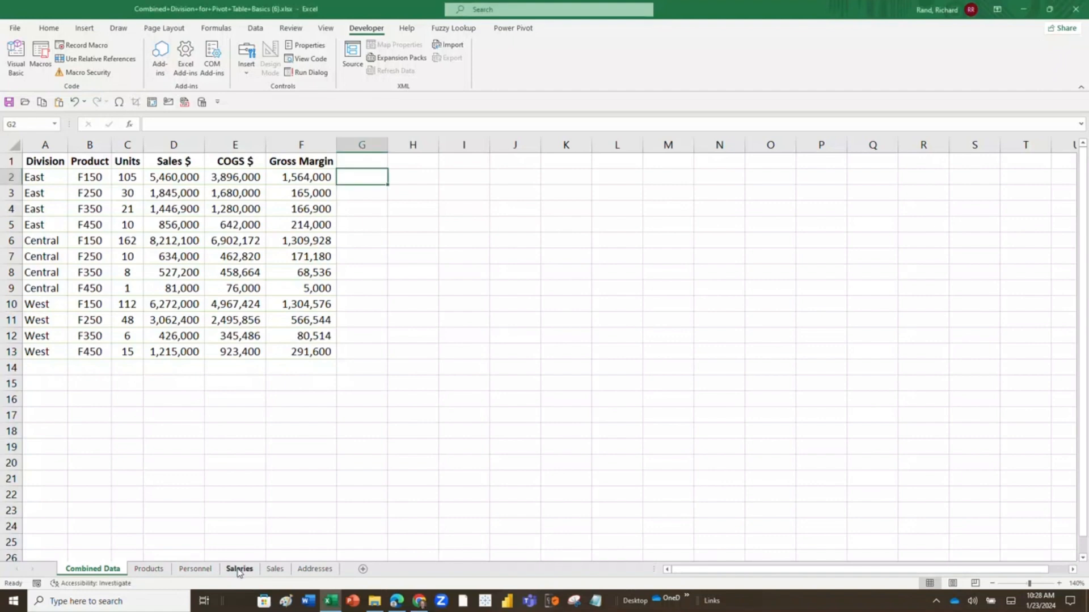
Look through the Southern, Western and Eastern division lists on the Salaries sheet, ending back on Combined Data.
click(239, 569)
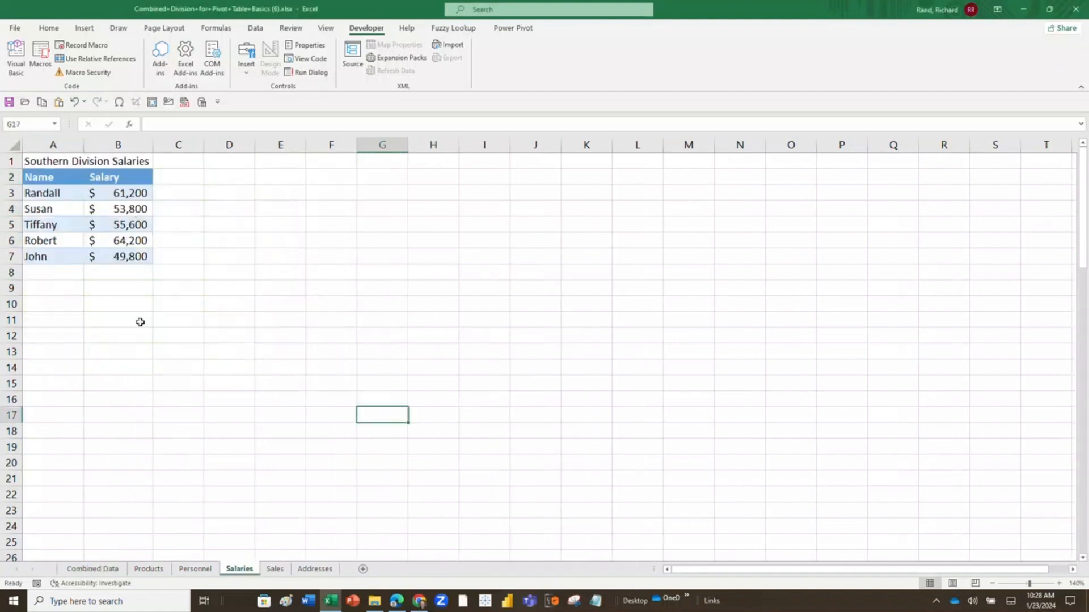
scroll(148, 323, down, 12)
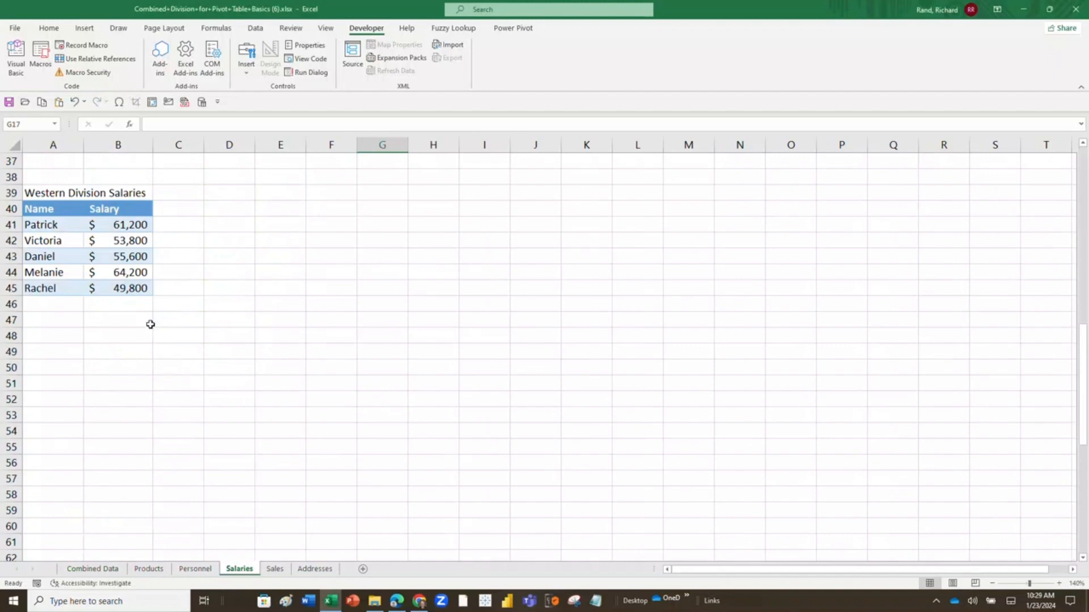
scroll(150, 324, down, 11)
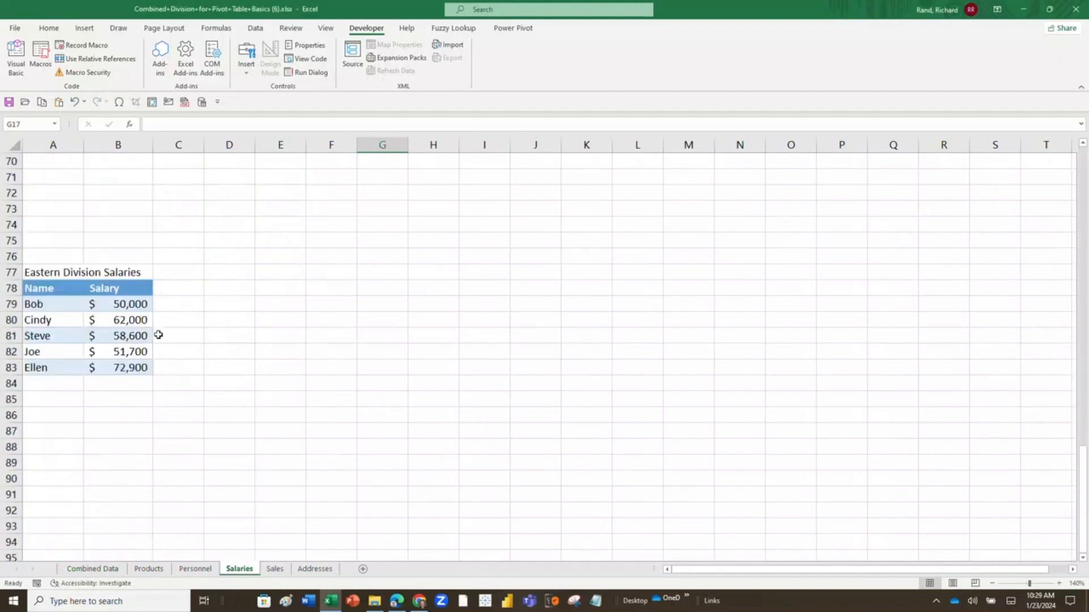
scroll(158, 335, up, 16)
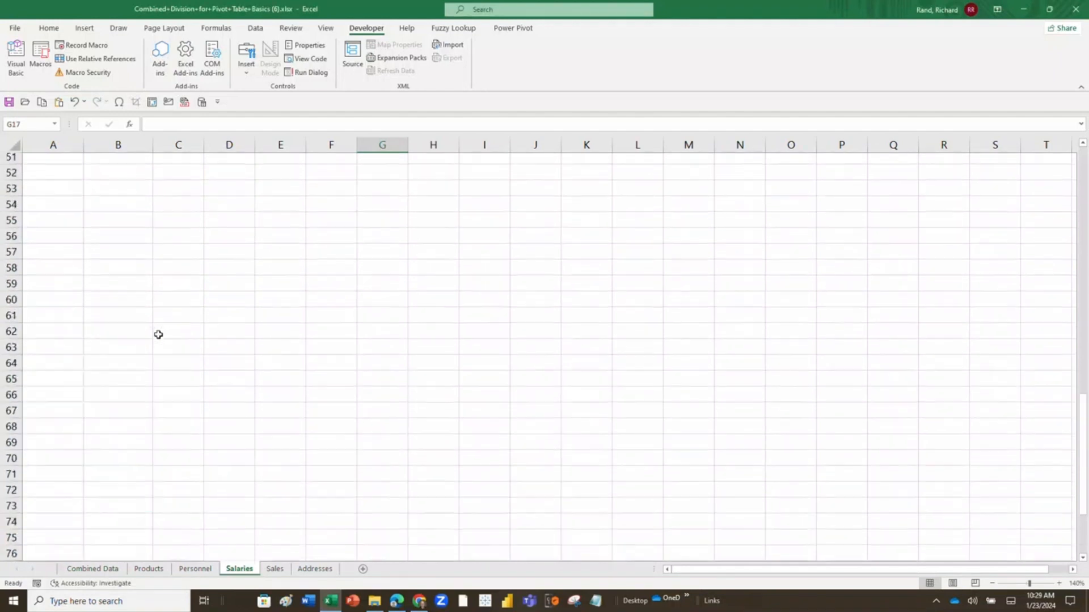
scroll(158, 334, up, 7)
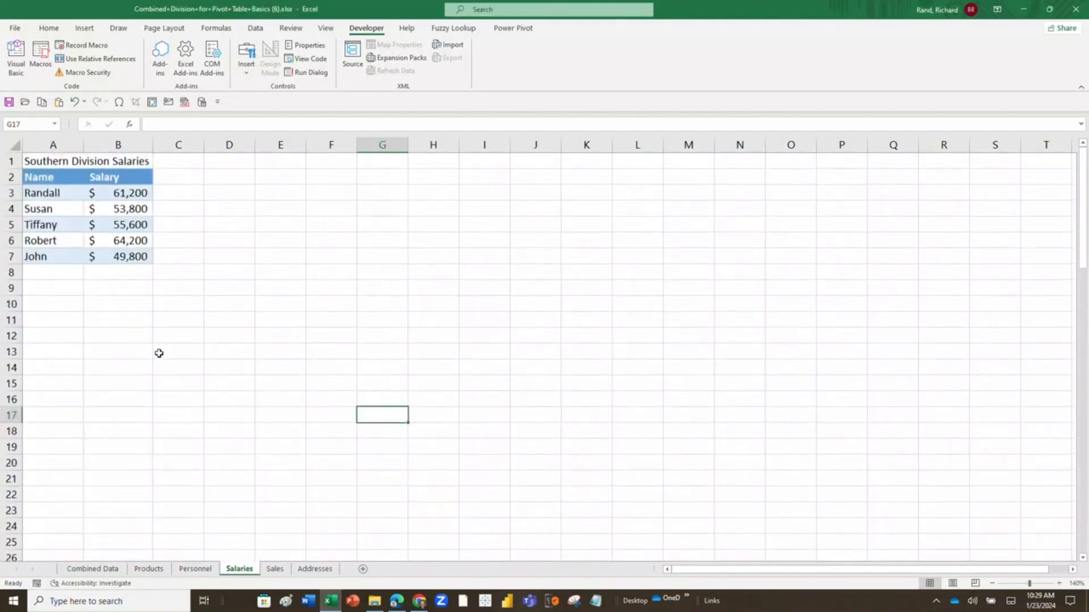
click(86, 569)
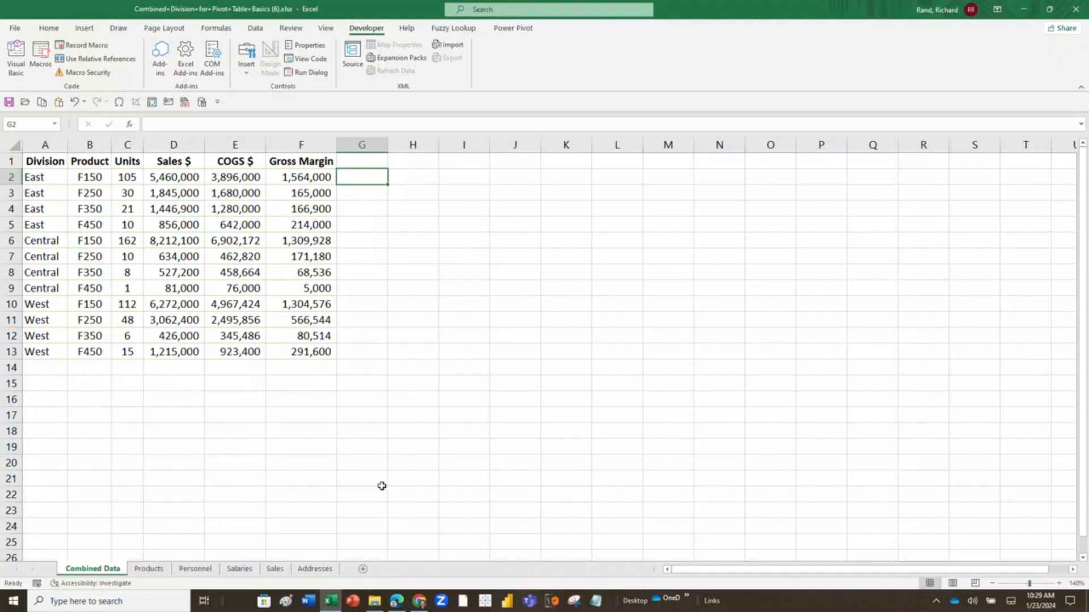
Open the Salaries sheet from the workbook's full sheet list, look through its division lists, and return to Combined Data.
right_click(26, 575)
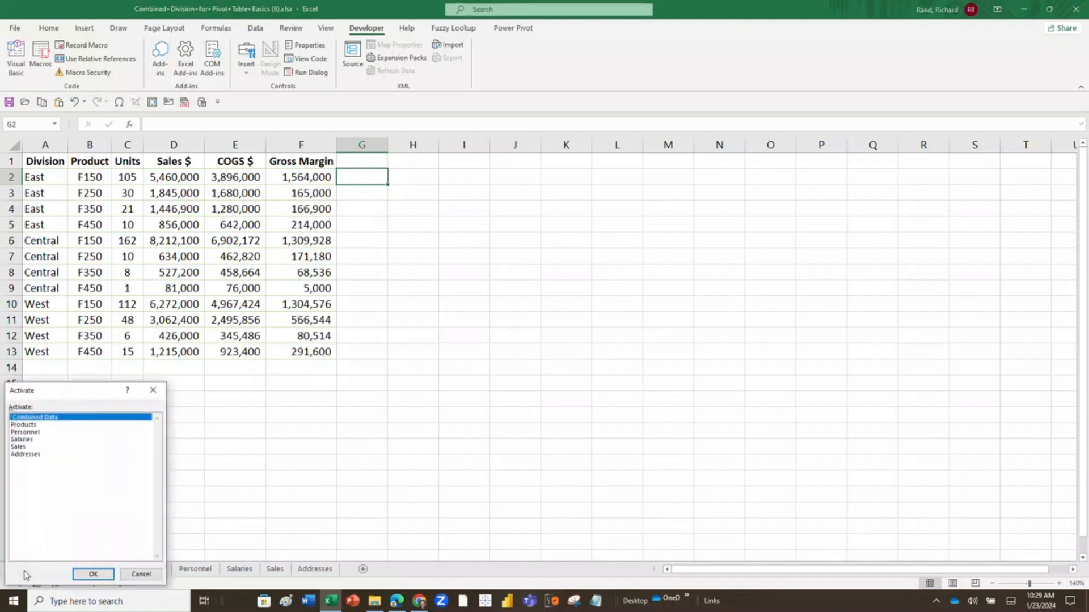
drag(49, 397, 169, 323)
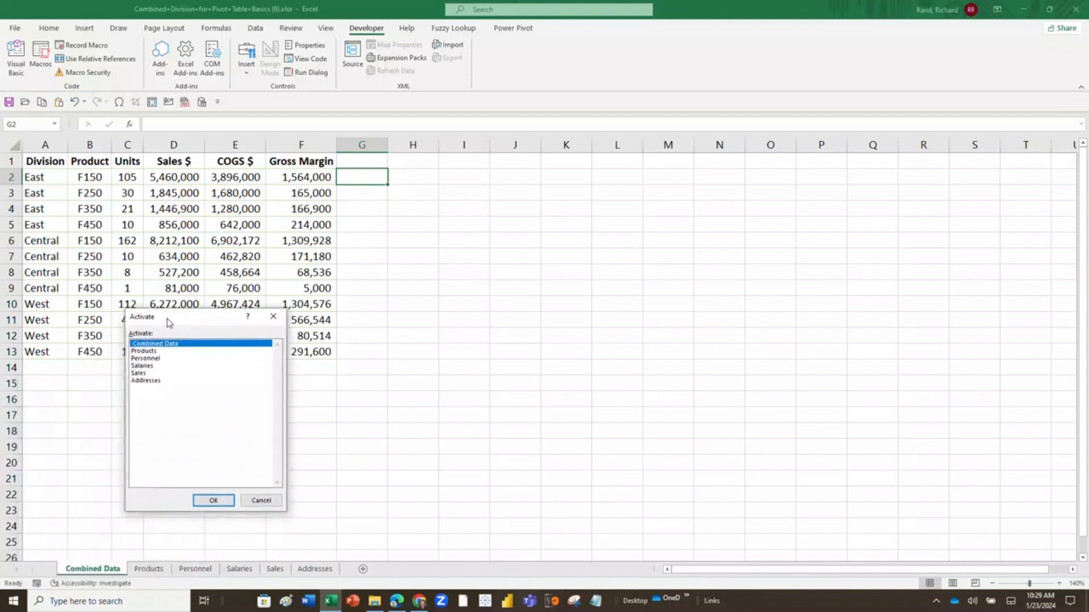
click(141, 366)
click(212, 500)
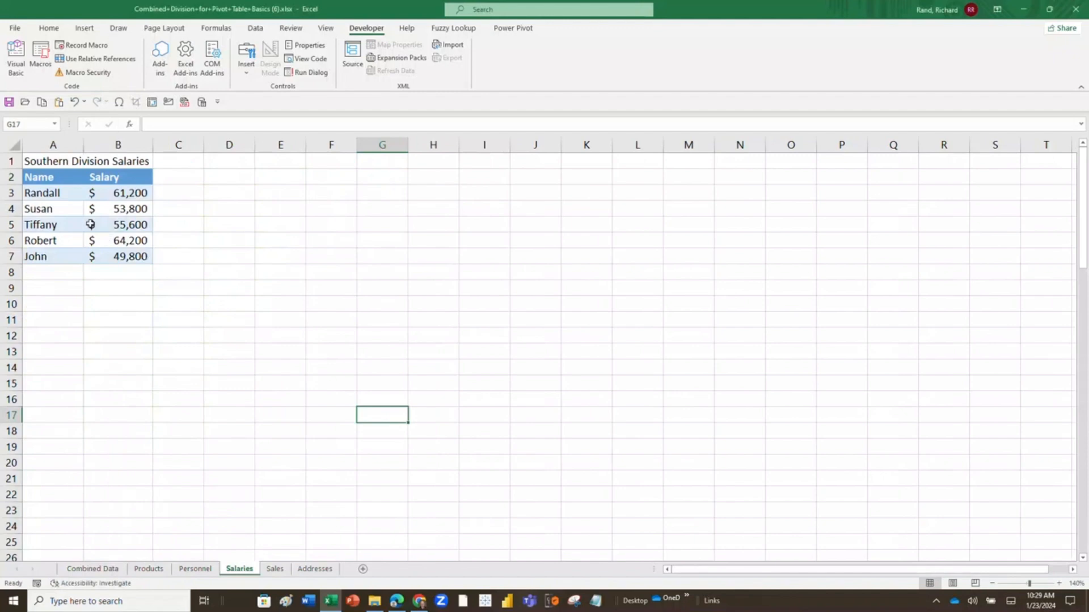
scroll(82, 240, down, 11)
scroll(86, 256, down, 13)
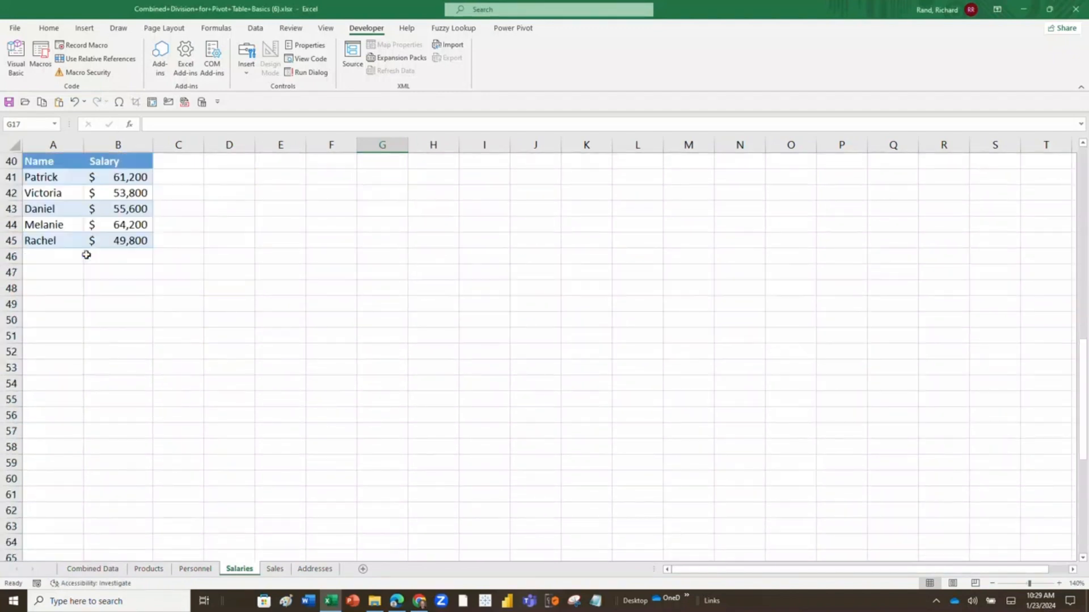
scroll(112, 278, up, 20)
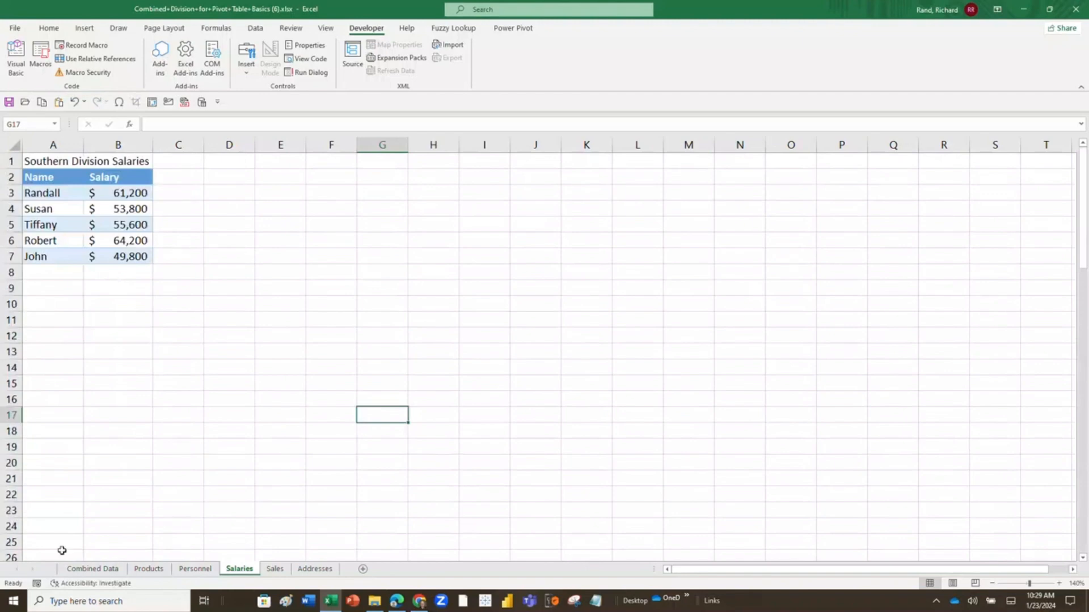
click(93, 569)
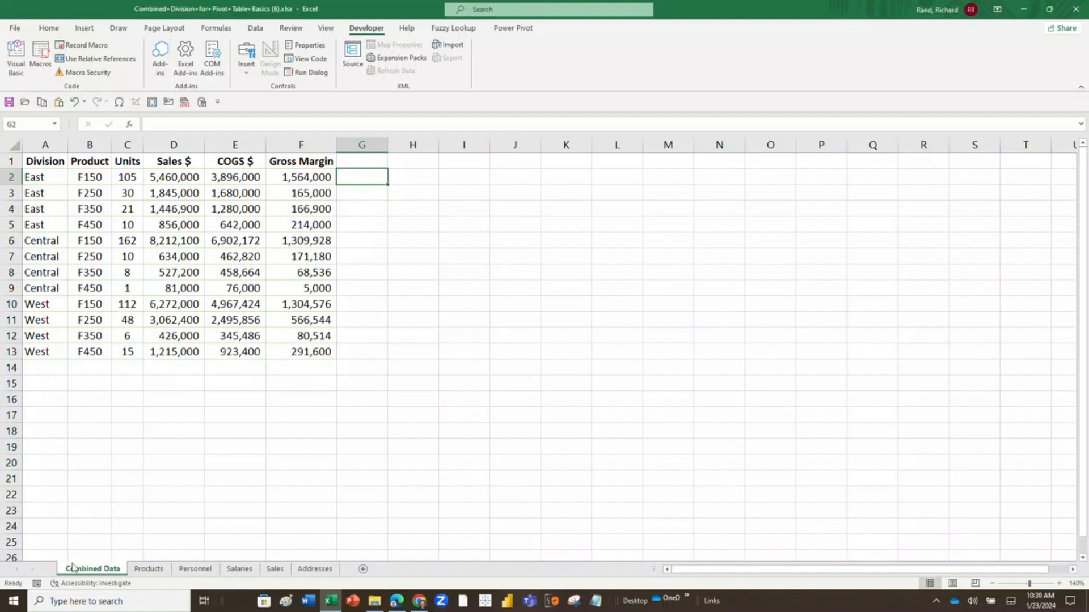
Name cell A1 on the Salaries sheet, the Southern Division Salaries title, SouthernSalaries.
click(239, 569)
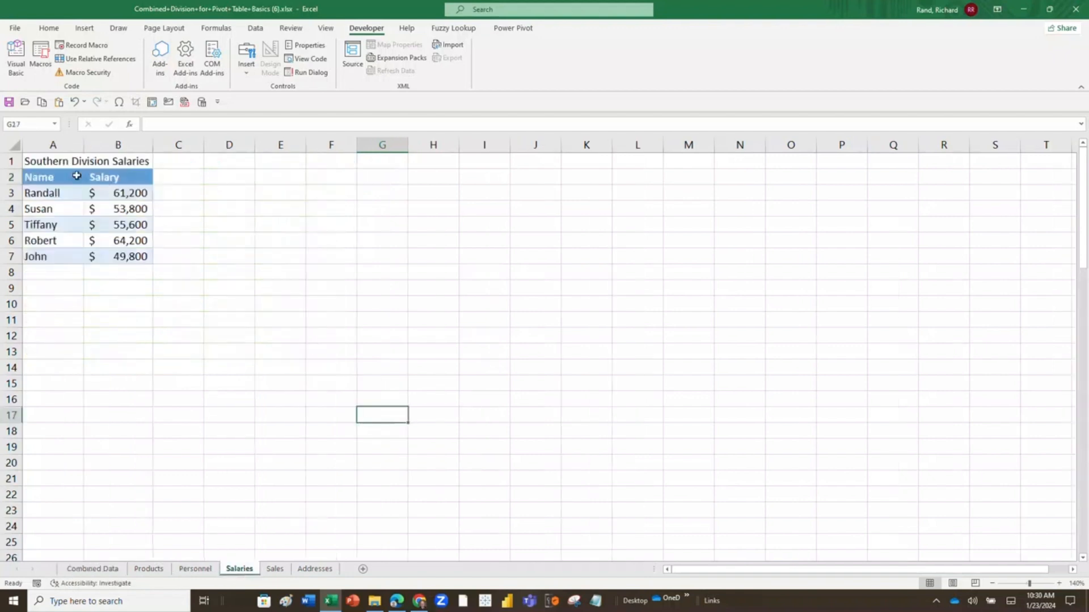
click(29, 161)
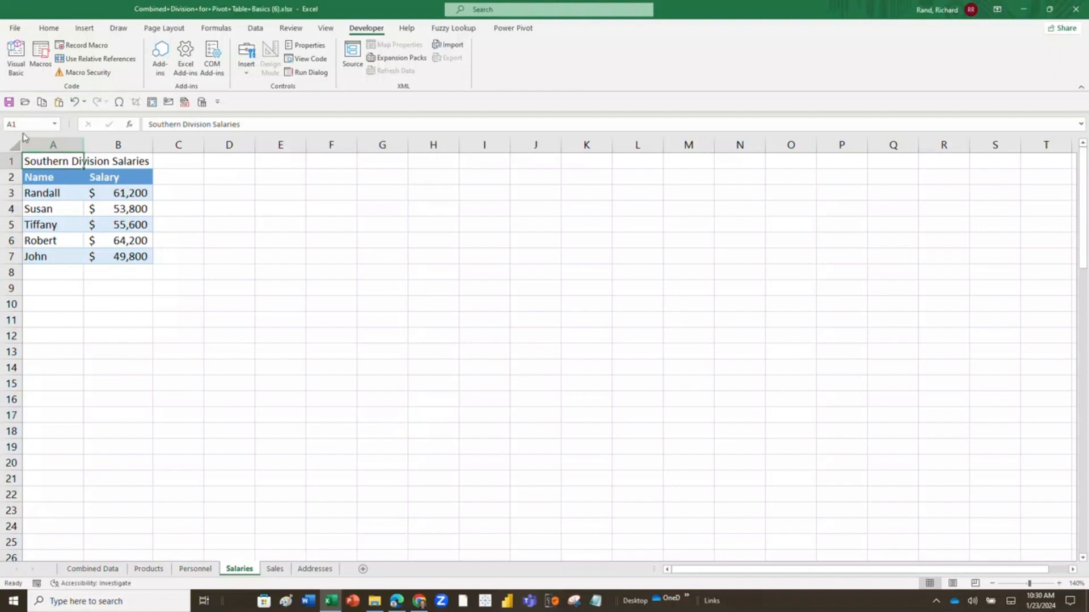
click(45, 177)
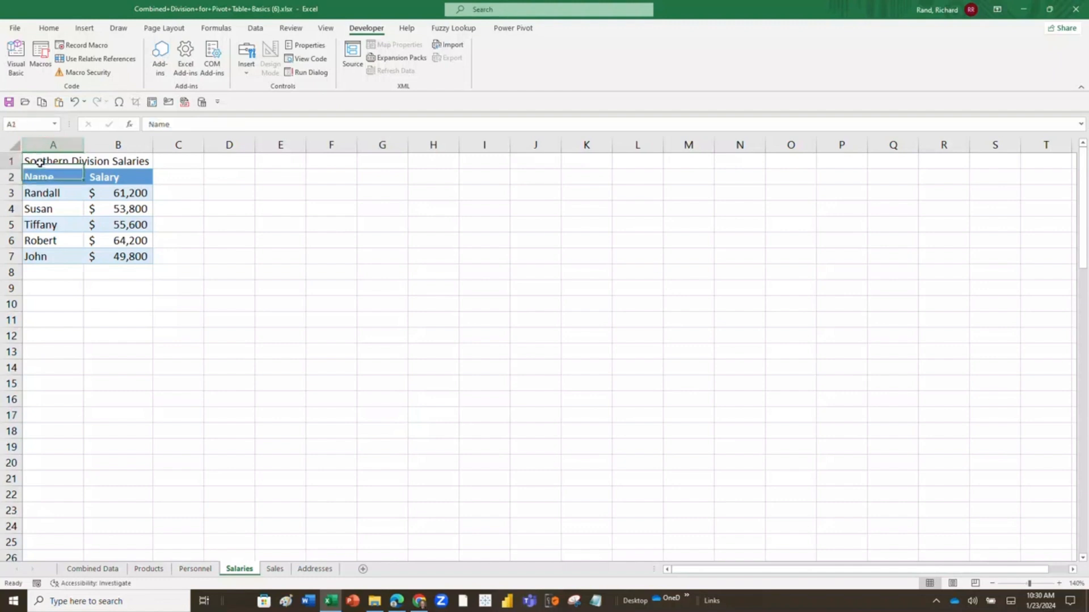
click(39, 162)
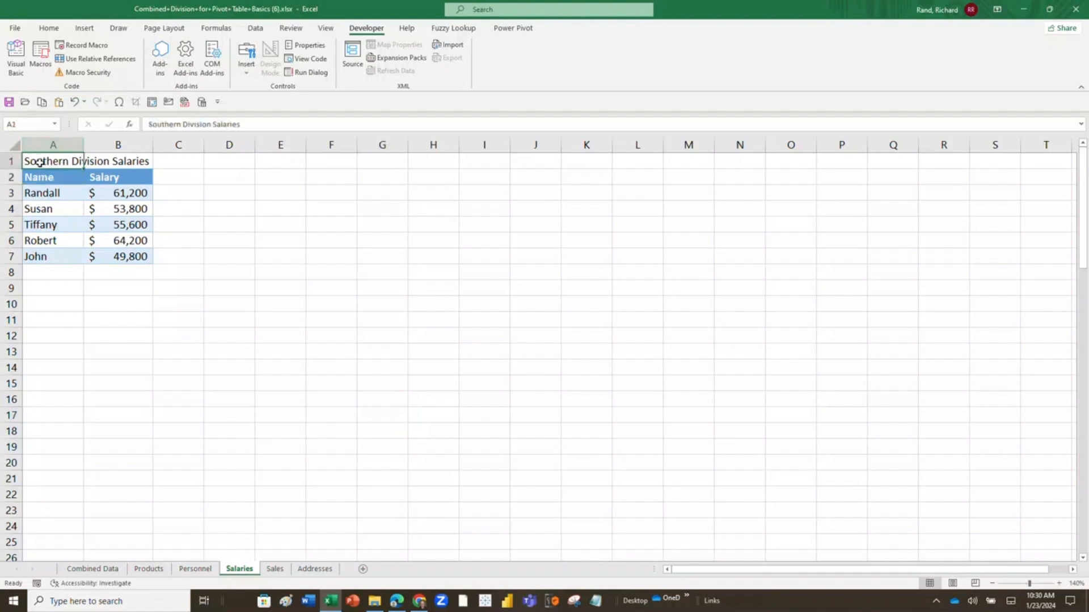
click(26, 126)
text(Sou)
text(thernSalar)
key(BackSpace)
key(BackSpace)
text(alaries)
key(Return)
Name cell A39, the Western Division Salaries title, WesternSalaries.
scroll(136, 332, down, 10)
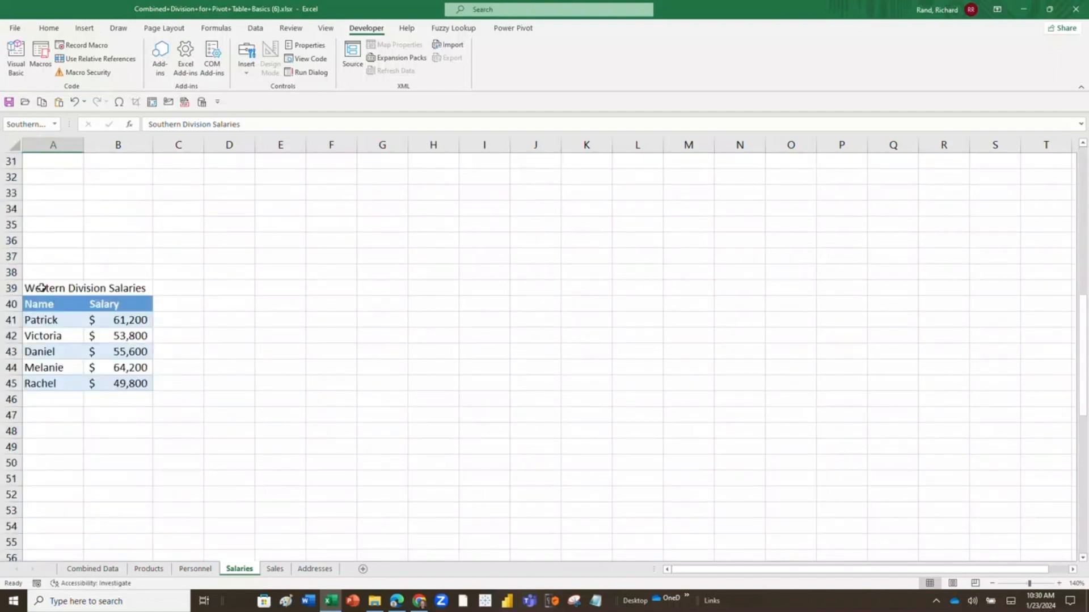
click(37, 286)
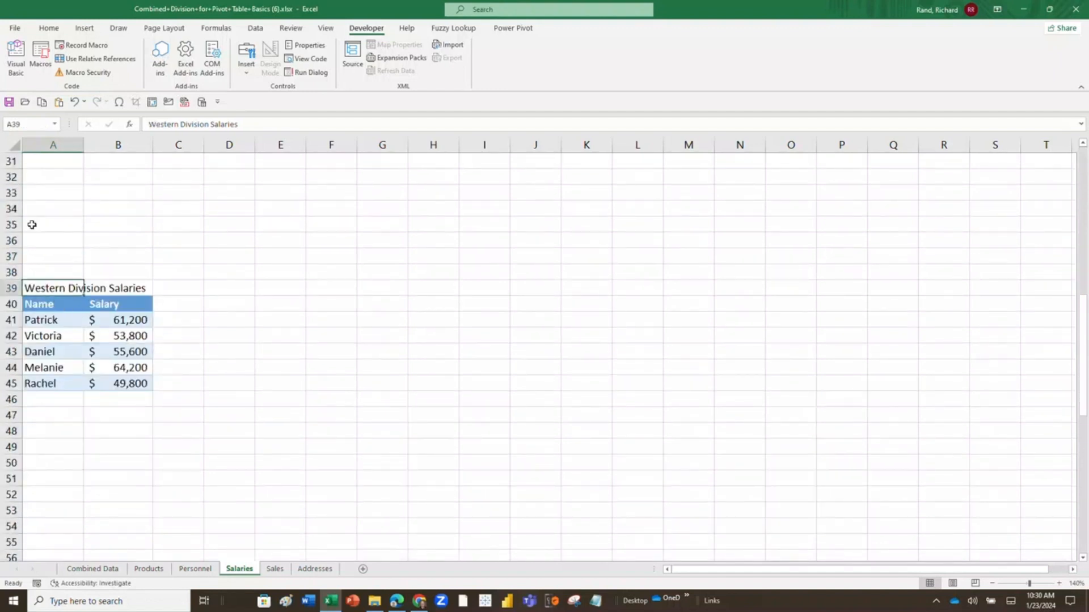
click(26, 124)
text(Western)
text(Sla)
text(alaries)
key(Return)
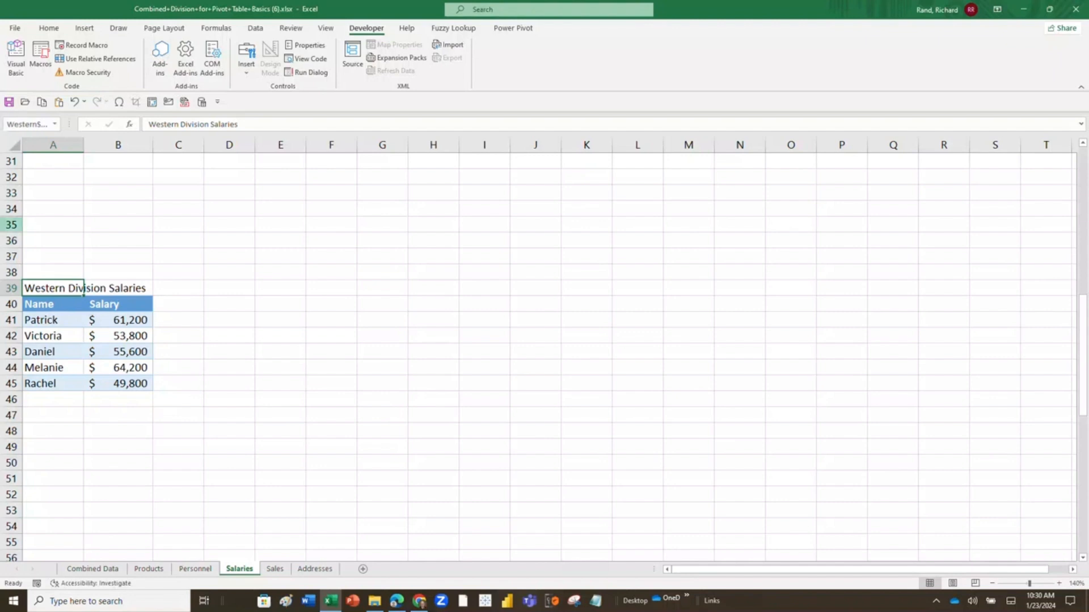
Name cell A77, the Eastern Division Salaries title, EasternSalaries.
scroll(50, 270, down, 10)
scroll(50, 270, down, 1)
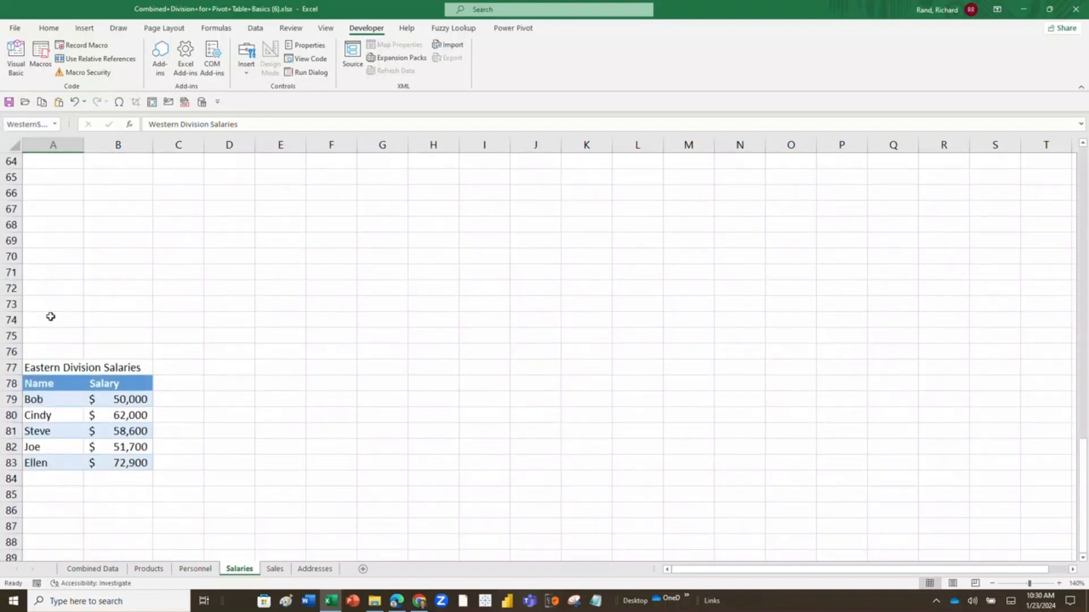
click(40, 367)
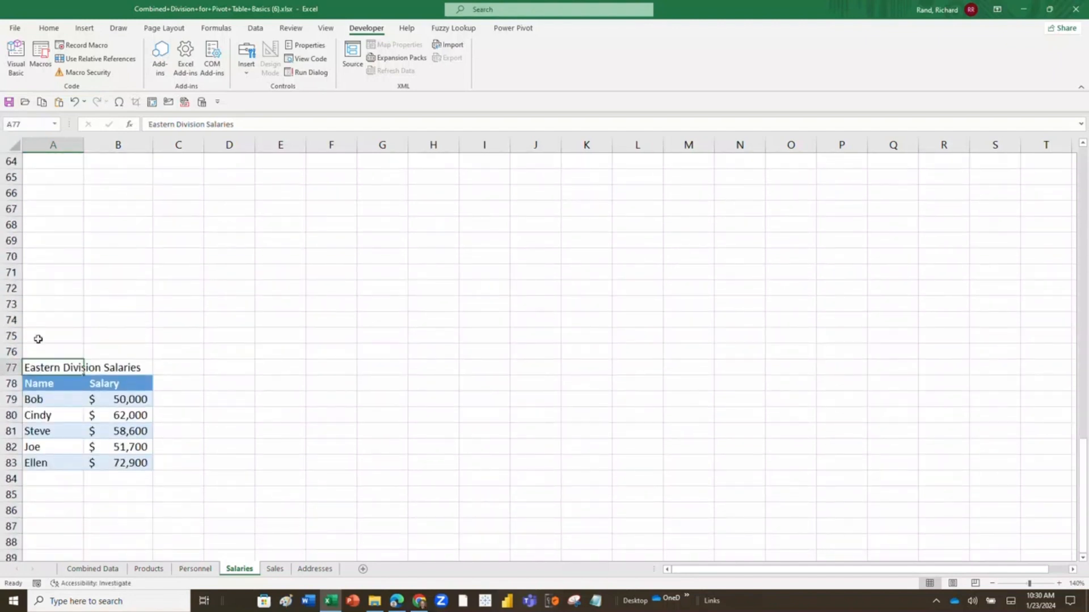
click(24, 124)
text(Eastern Sa)
key(BackSpace)
key(BackSpace)
key(BackSpace)
text(nSalaries)
key(Return)
Go to the Combined Data sheet and jump from there to the EasternSalaries named cell.
click(93, 568)
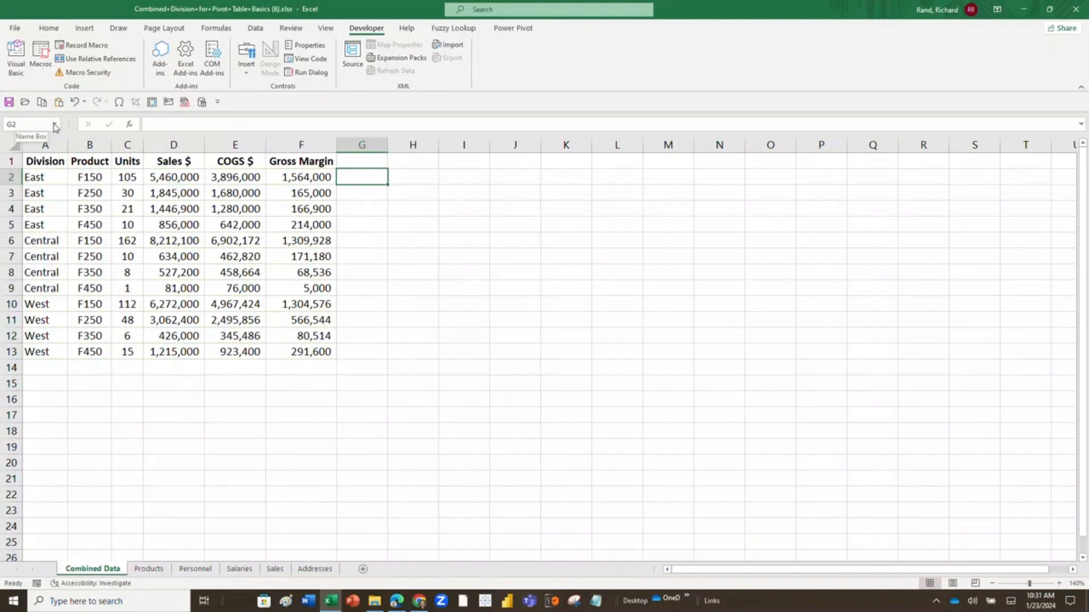
click(49, 162)
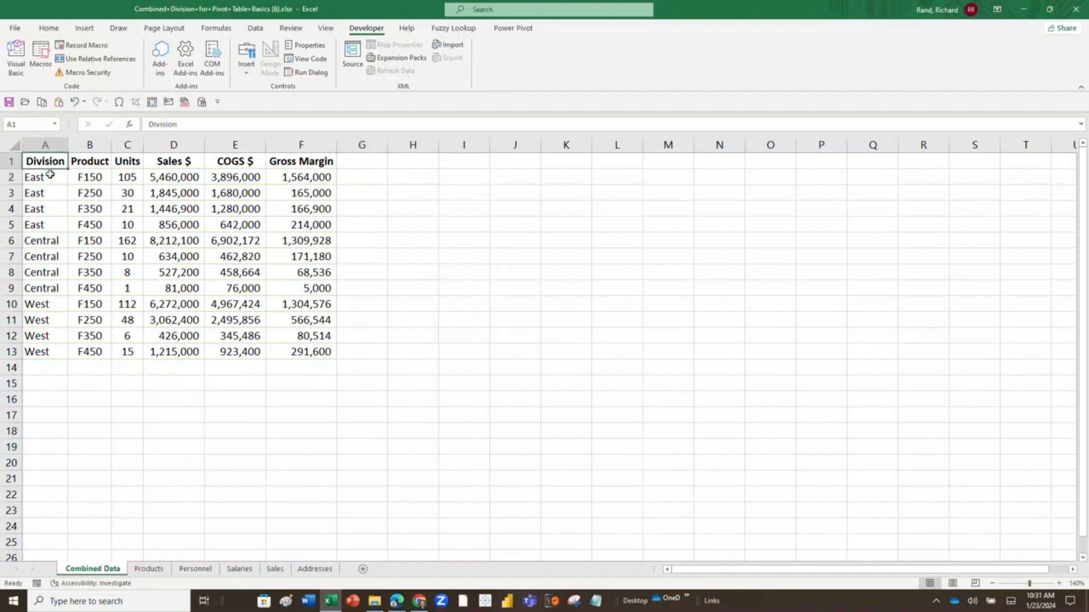
drag(41, 177, 43, 193)
click(57, 125)
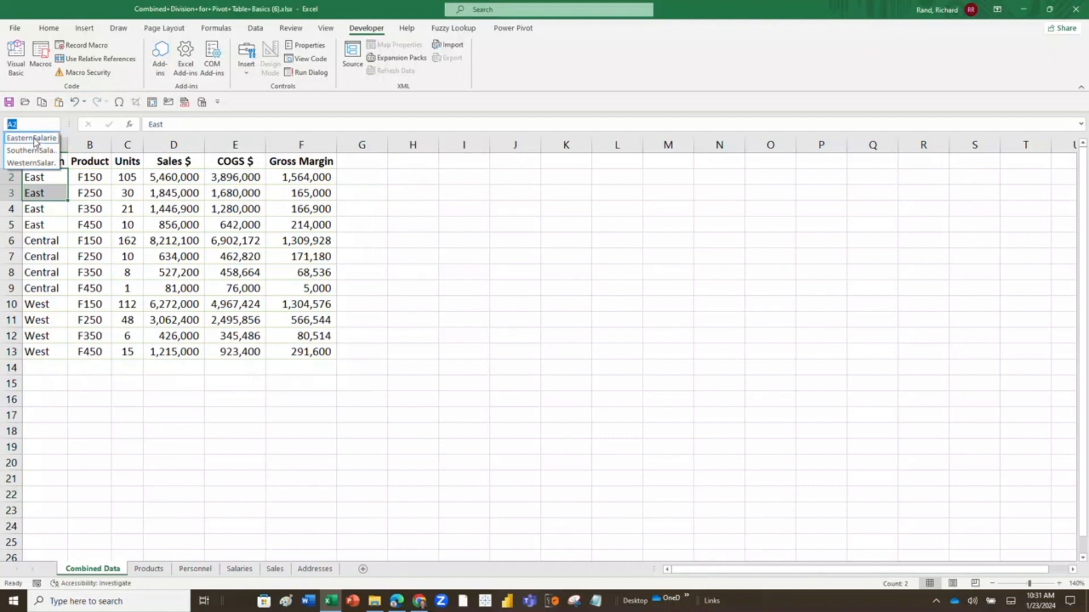
click(34, 139)
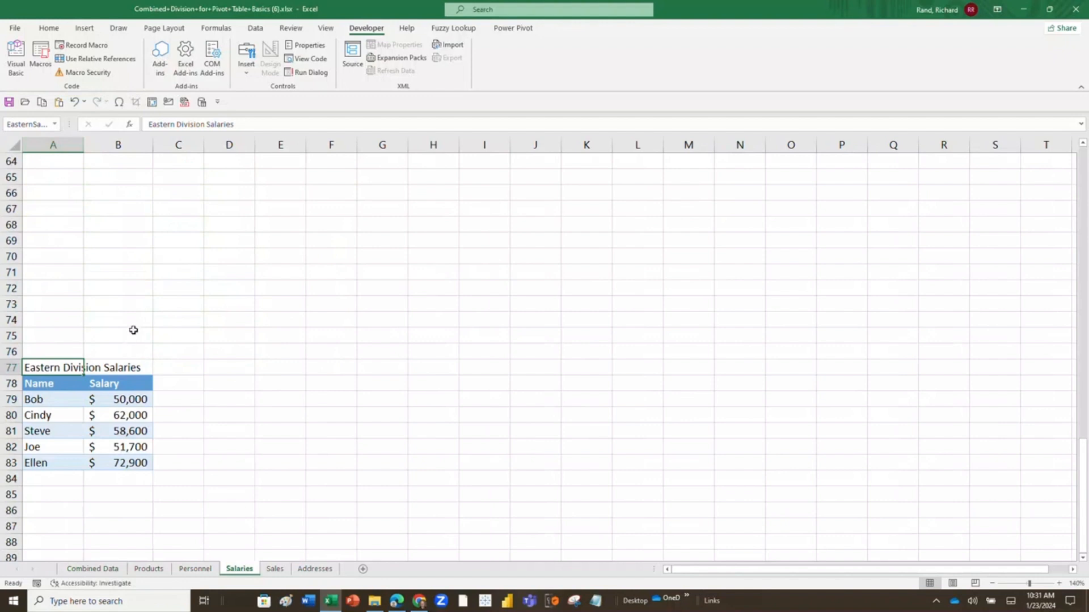
Convert the Southern Division range A2:B7 on the Salaries sheet into a table with headers.
scroll(118, 347, up, 4)
scroll(119, 347, up, 17)
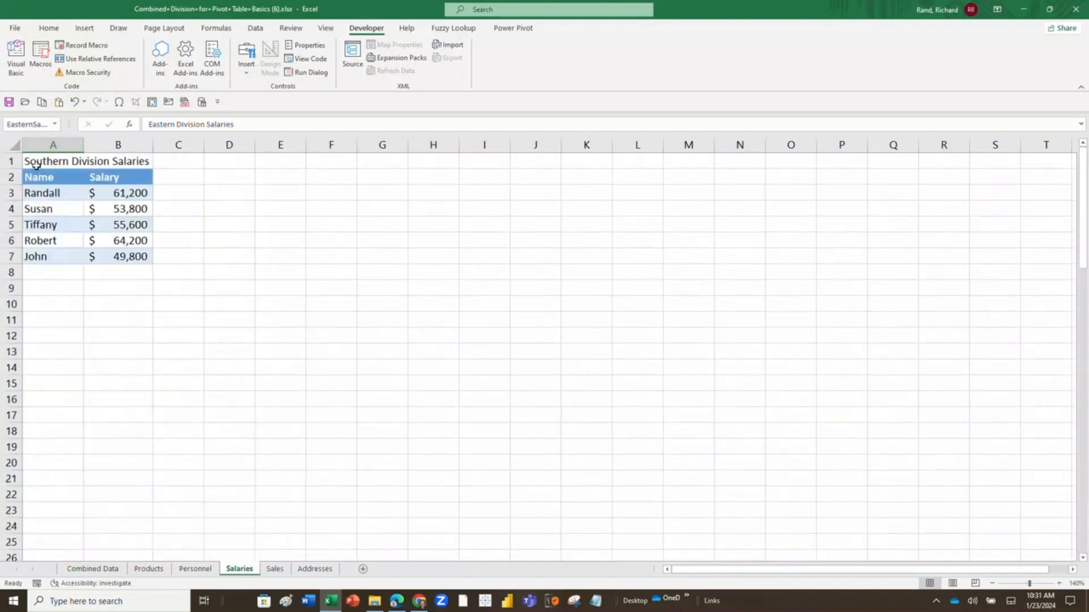
drag(36, 178, 113, 251)
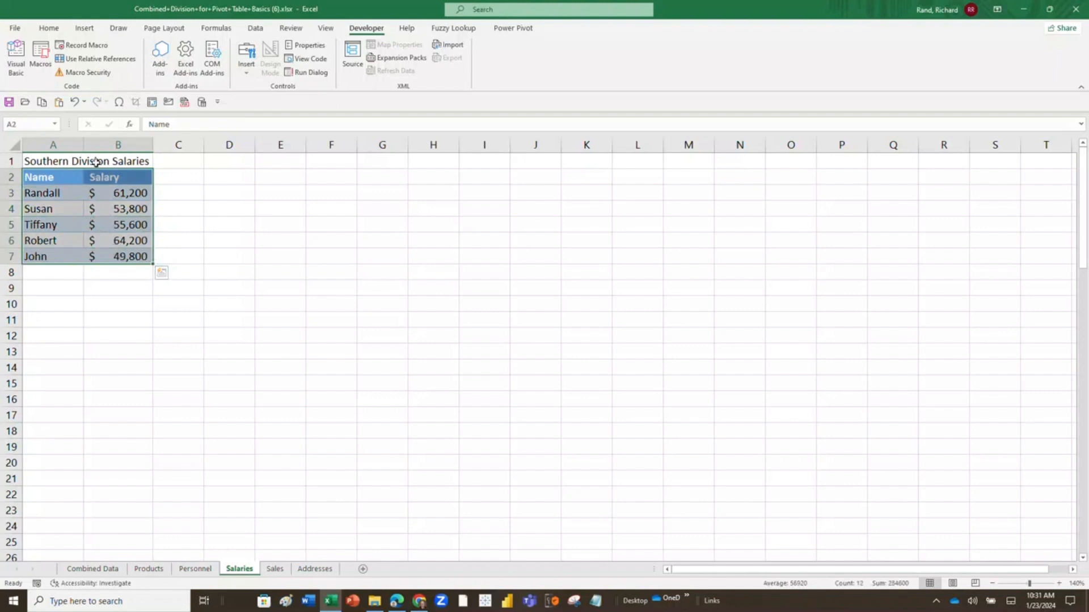
click(85, 29)
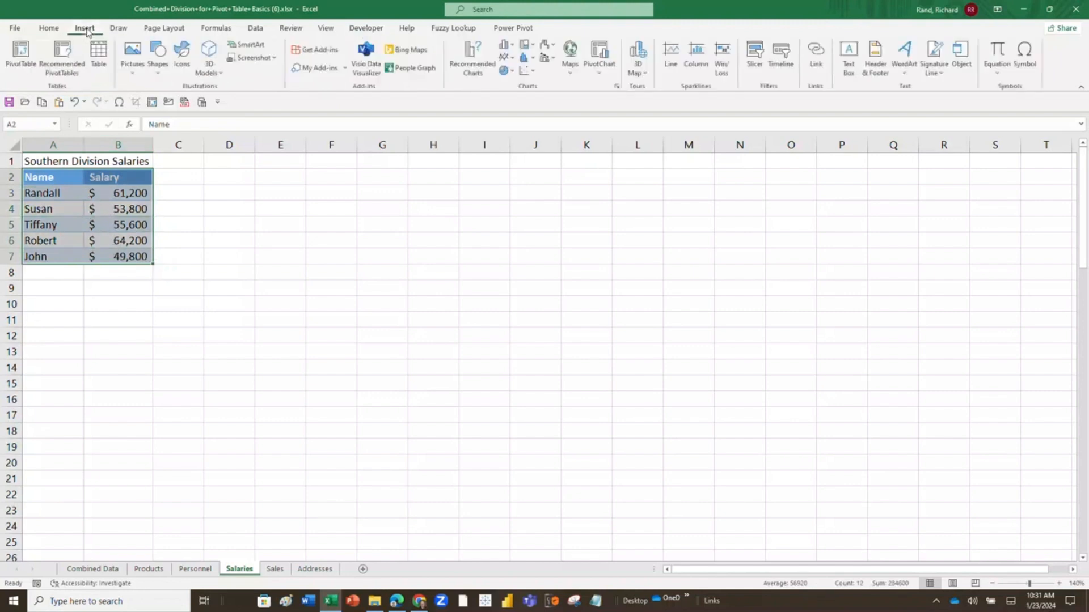
click(98, 56)
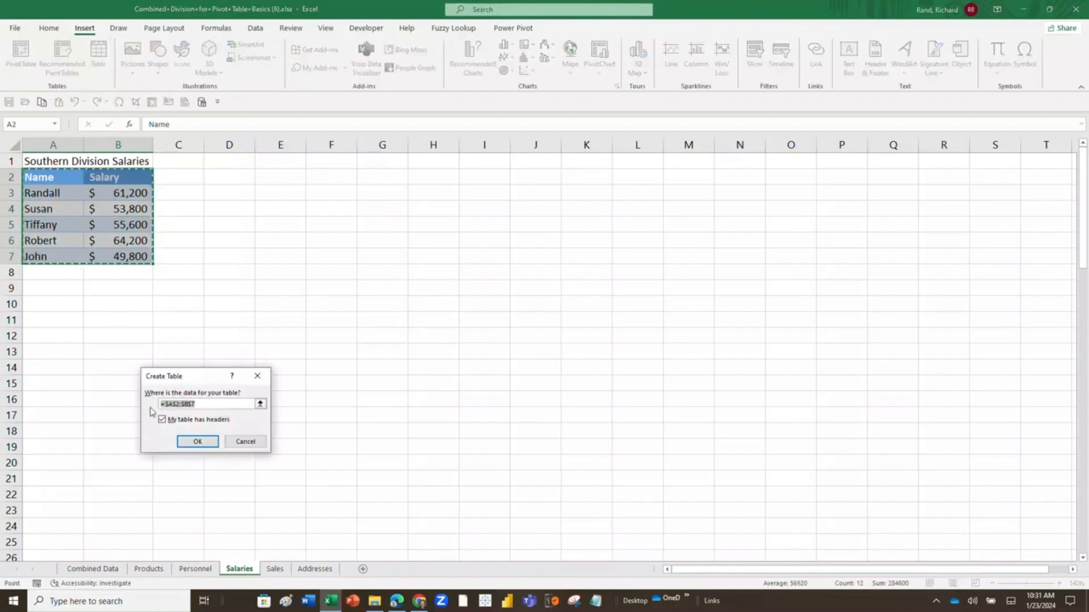
click(188, 443)
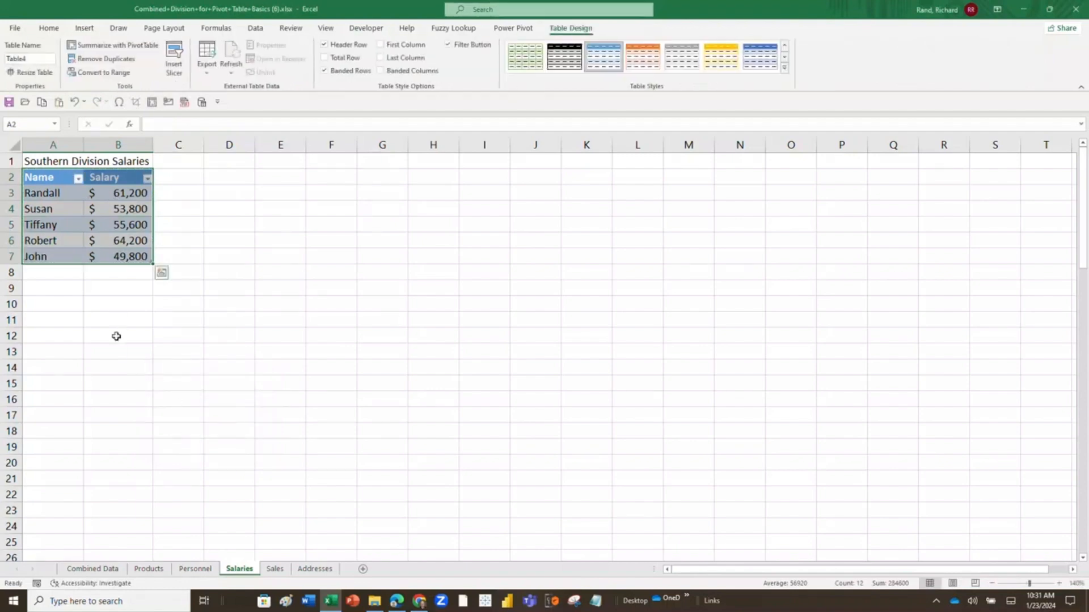
Add a new row directly beneath the Southern Division table with an employee's name in A8 and a salary of 56000 in B8.
click(61, 275)
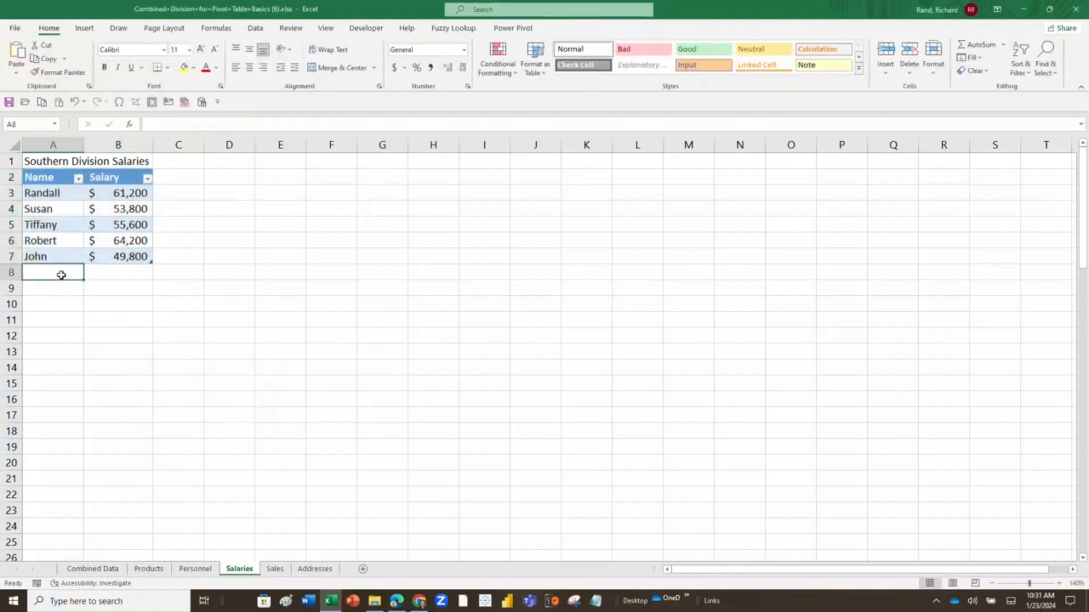
text(Cidn)
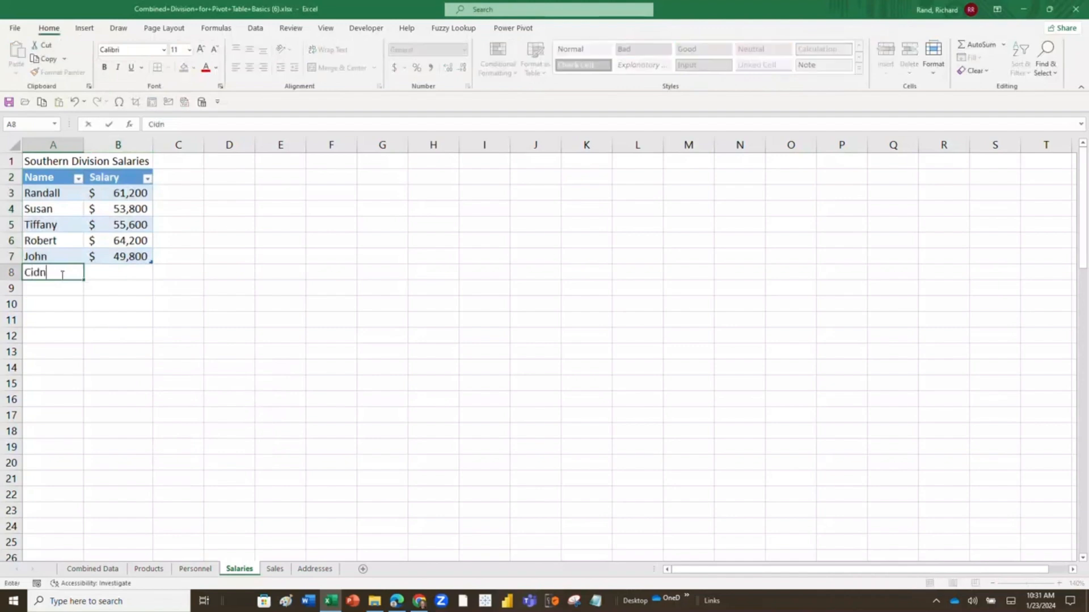
text(y)
key(BackSpace)
key(BackSpace)
key(BackSpace)
key(BackSpace)
text(indy S)
key(Tab)
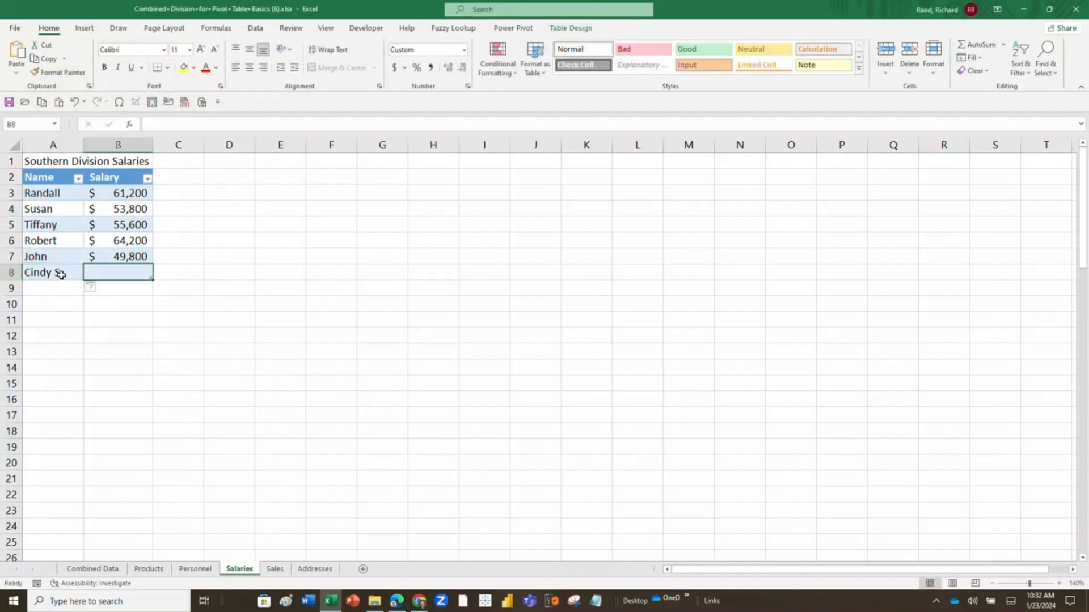
text(46)
key(BackSpace)
key(BackSpace)
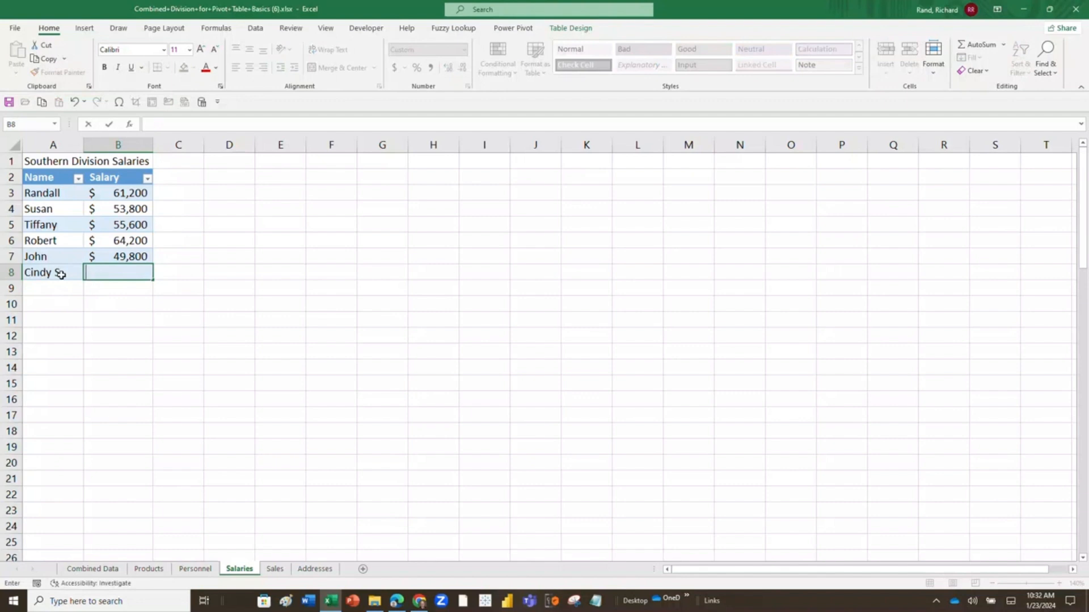
text(56000)
key(Return)
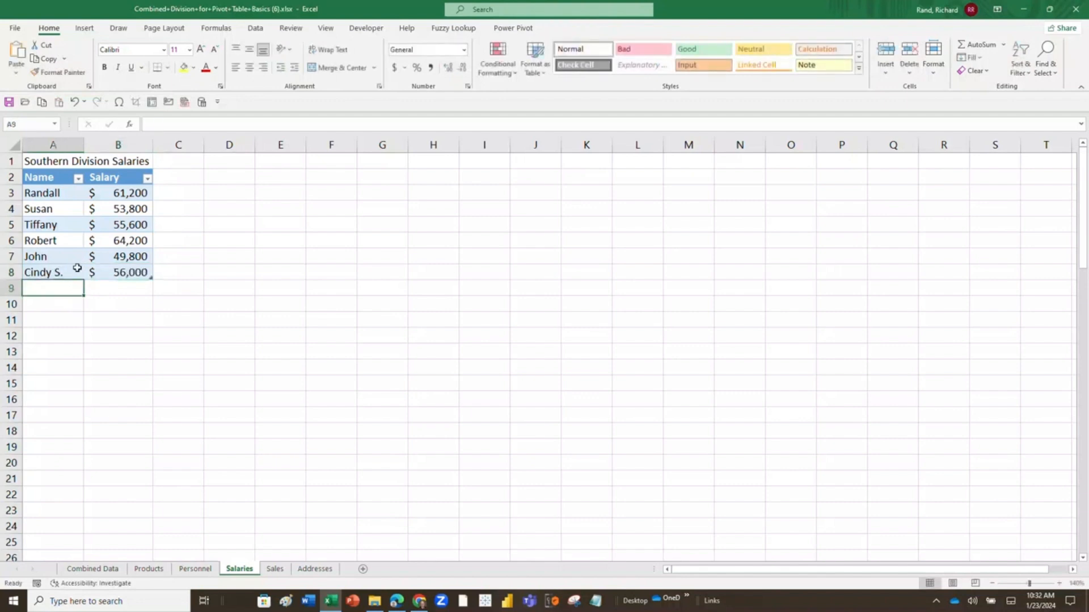
scroll(81, 267, down, 11)
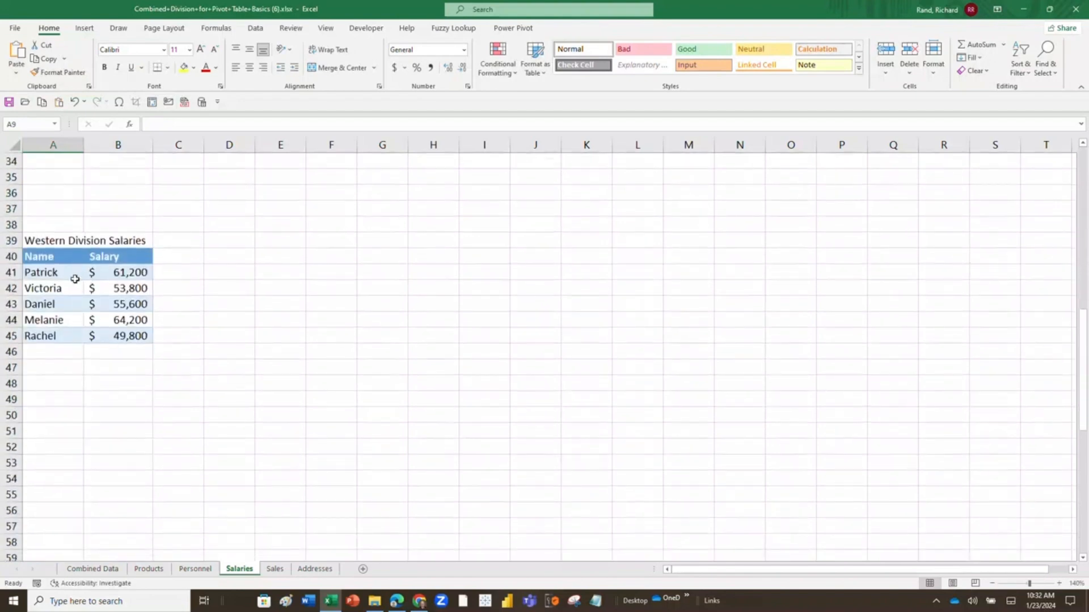
Convert the Western Division range A40:B45 on the Salaries sheet into a table with headers.
click(57, 255)
drag(58, 255, 122, 322)
drag(122, 331, 122, 332)
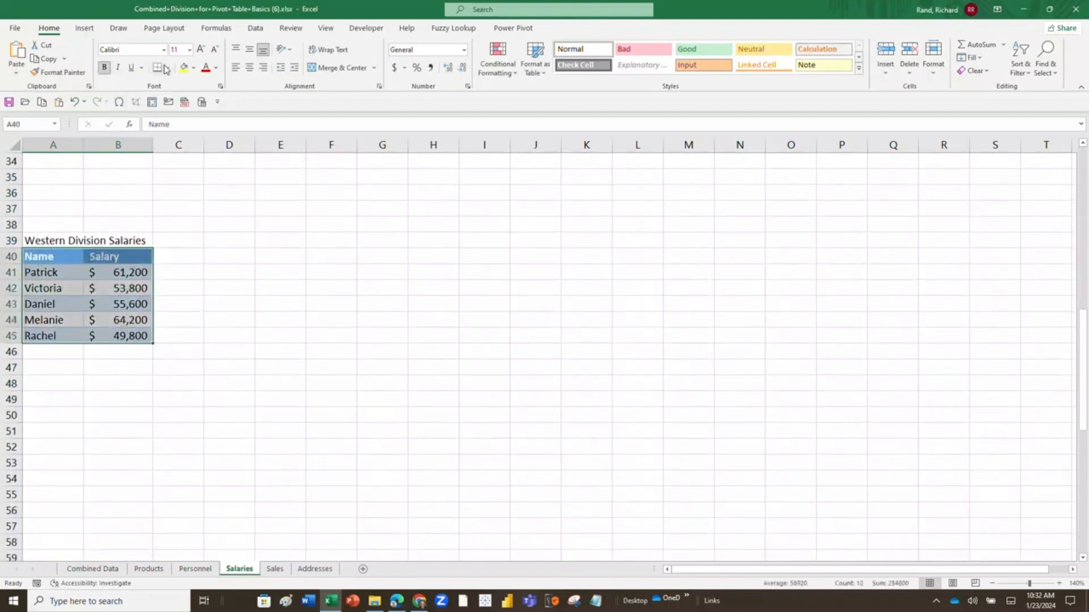
click(86, 29)
click(98, 53)
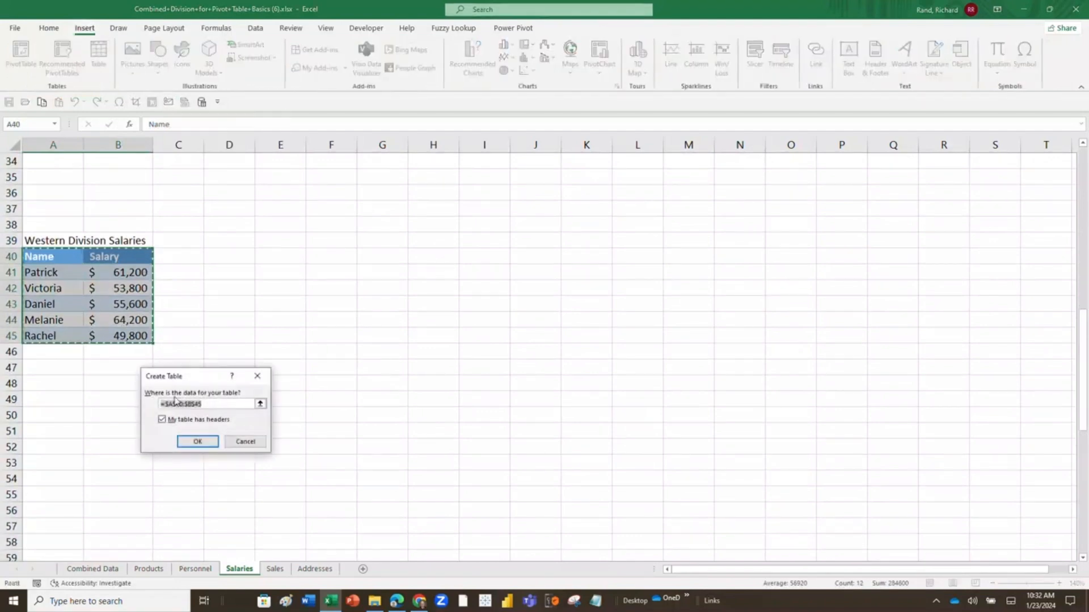
click(195, 442)
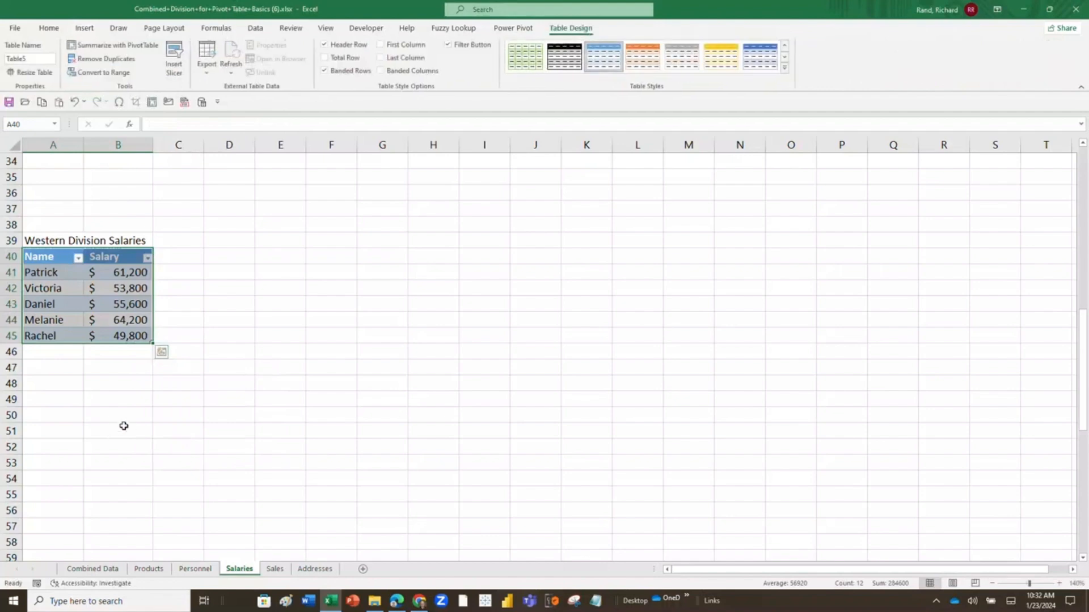
Convert the Eastern Division block A77:B83, including its title row, into a table with headers.
scroll(124, 425, down, 11)
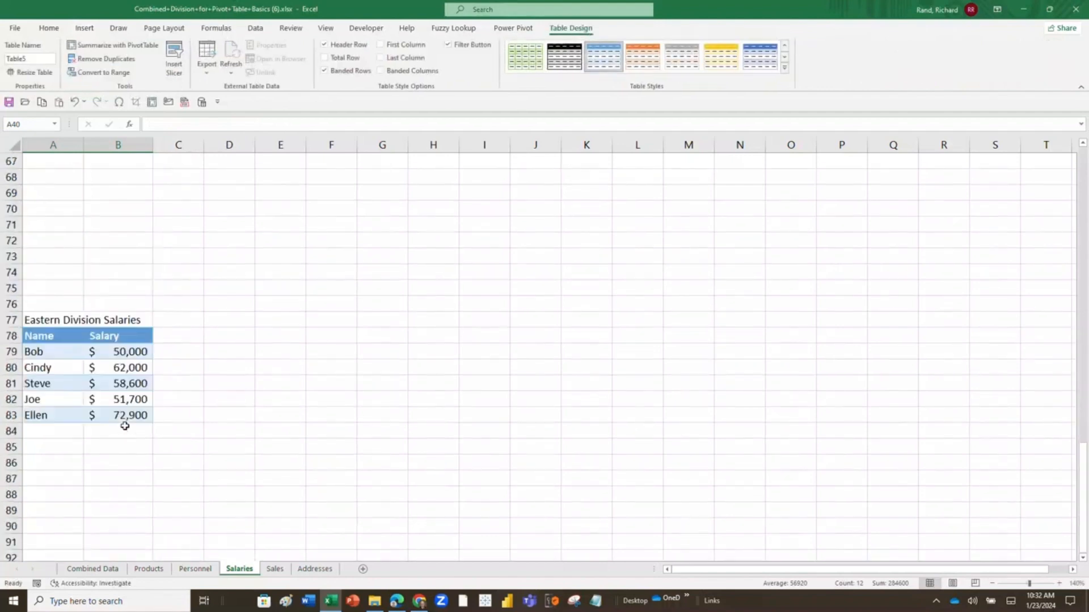
click(46, 337)
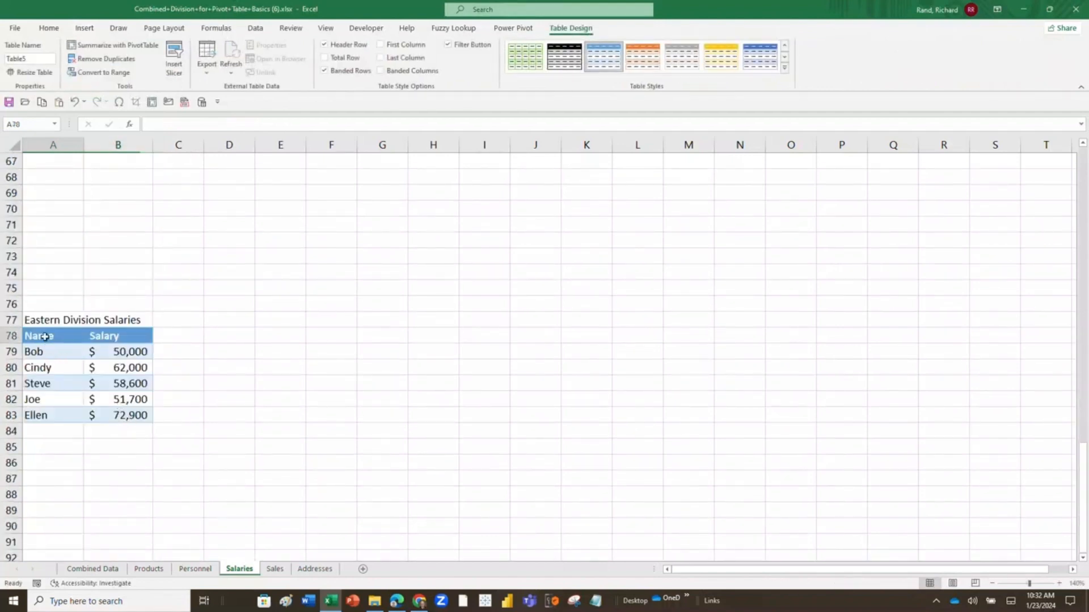
click(84, 28)
click(100, 53)
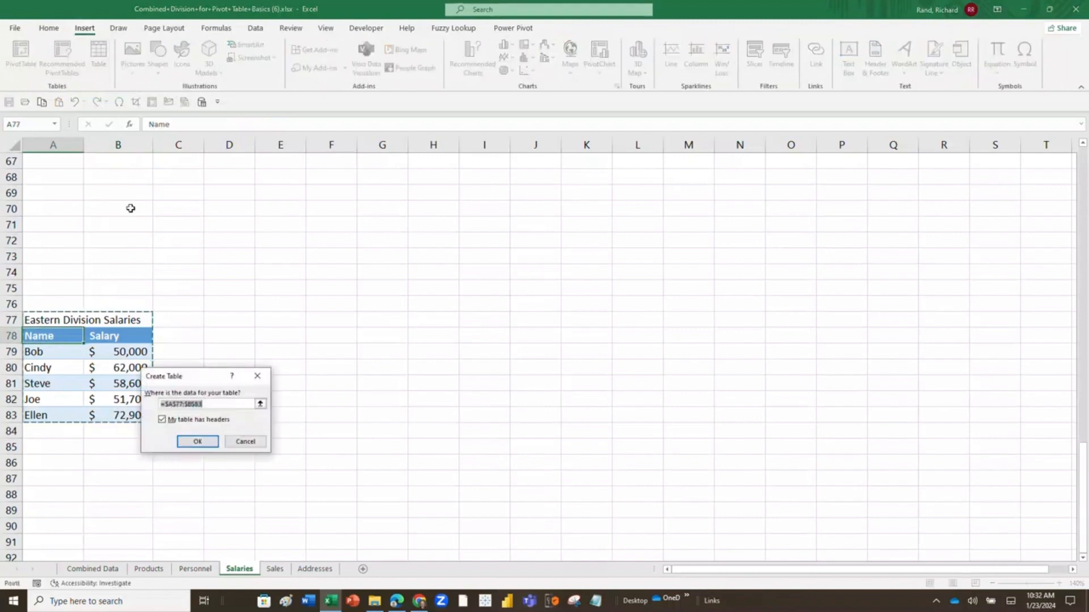
click(195, 442)
Add a row directly beneath the Eastern Division table with an employee's name in A84 and a salary of 53500 in B84.
click(83, 432)
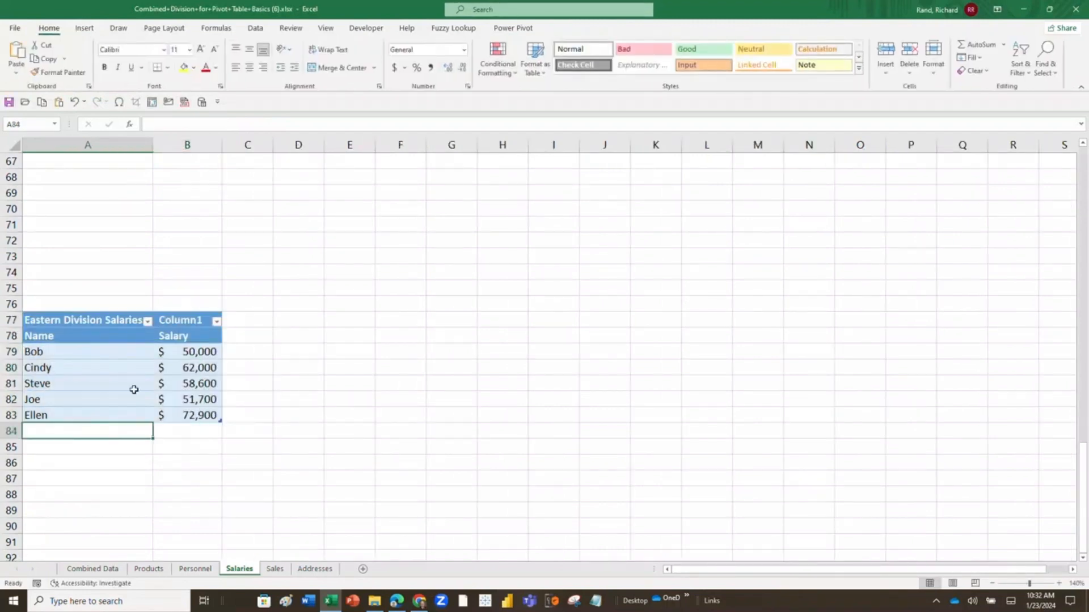
text(Regin)
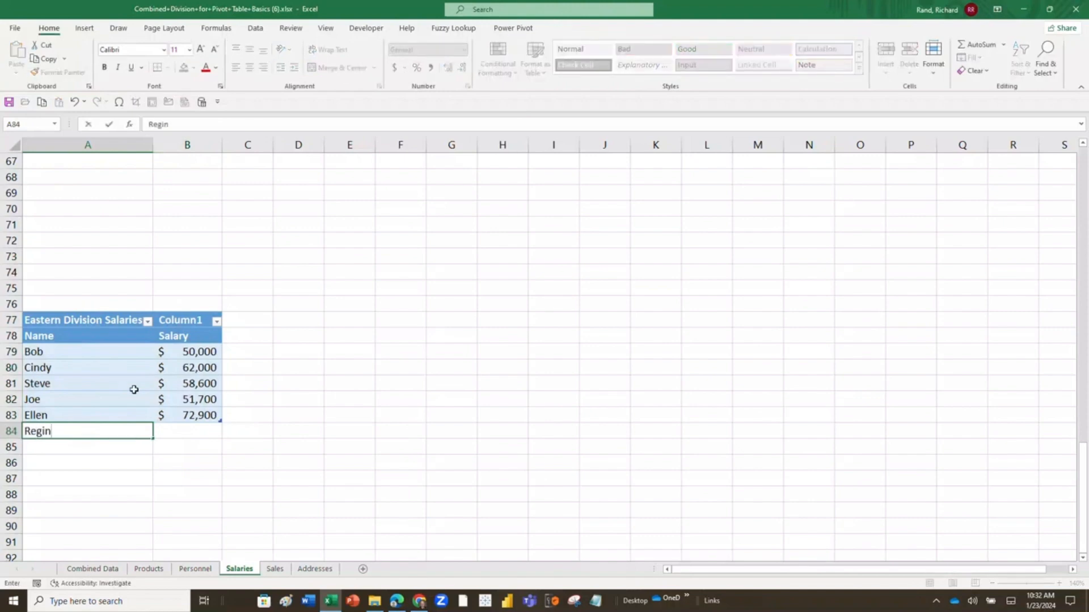
text(ald)
key(Tab)
text(5)
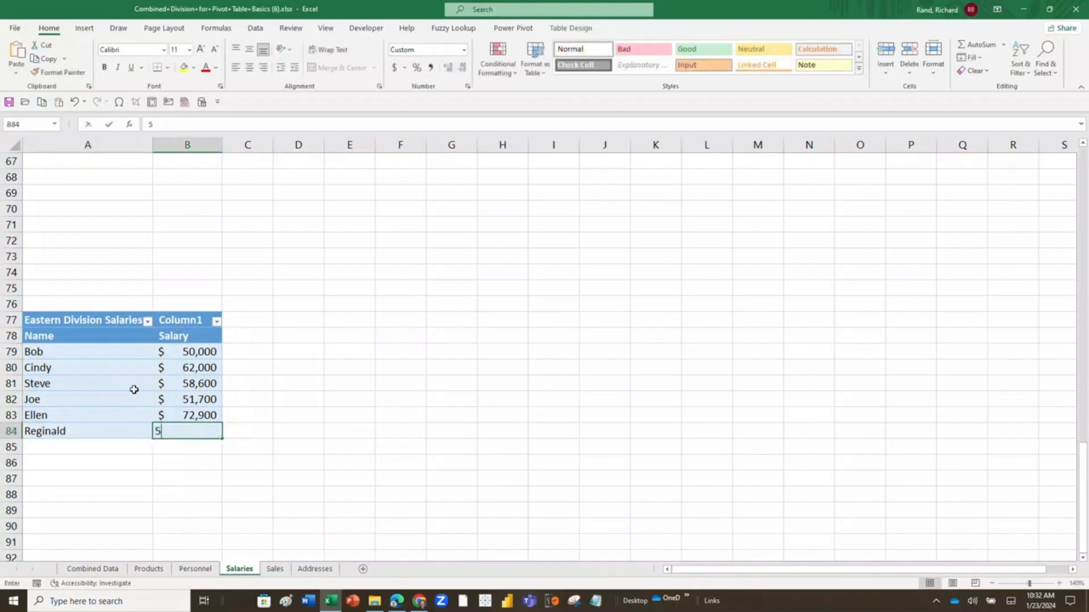
text(3500)
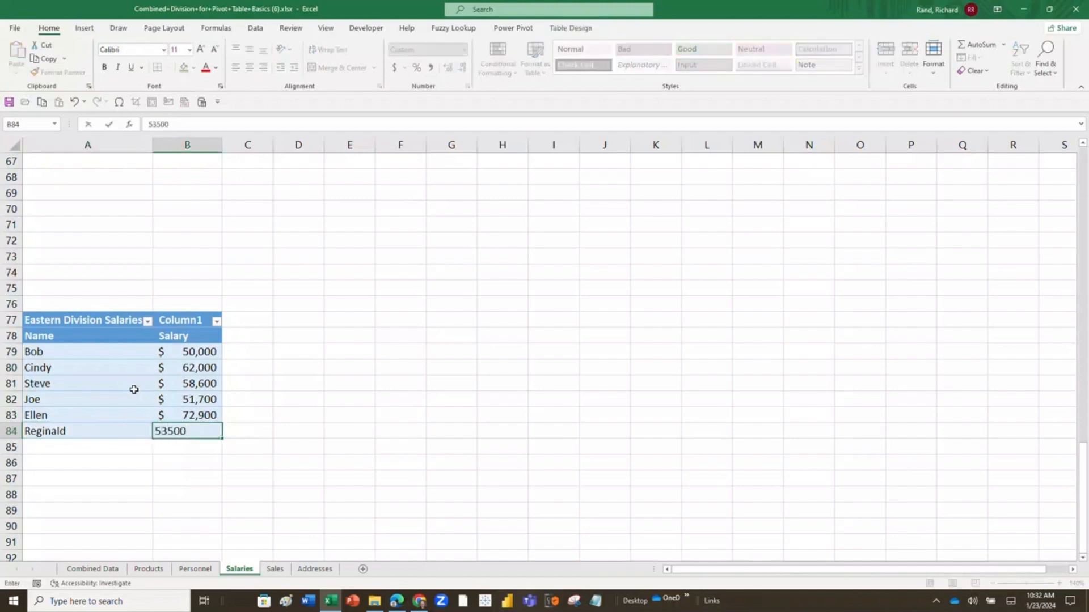
key(Return)
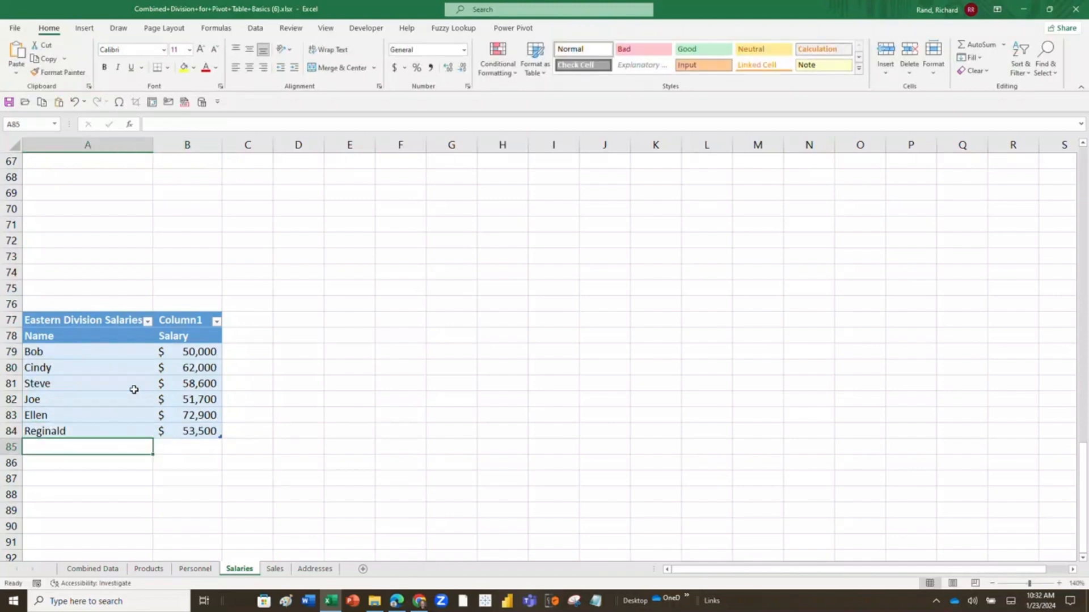
Go to the Combined Data sheet and look through the workbook's list of named cells and tables.
click(91, 569)
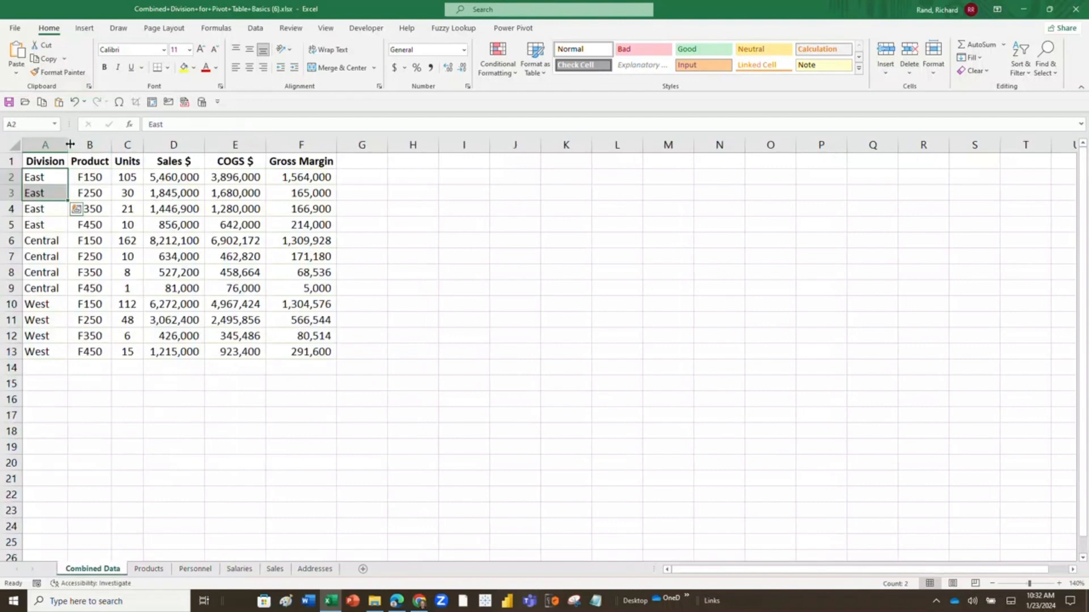
click(54, 123)
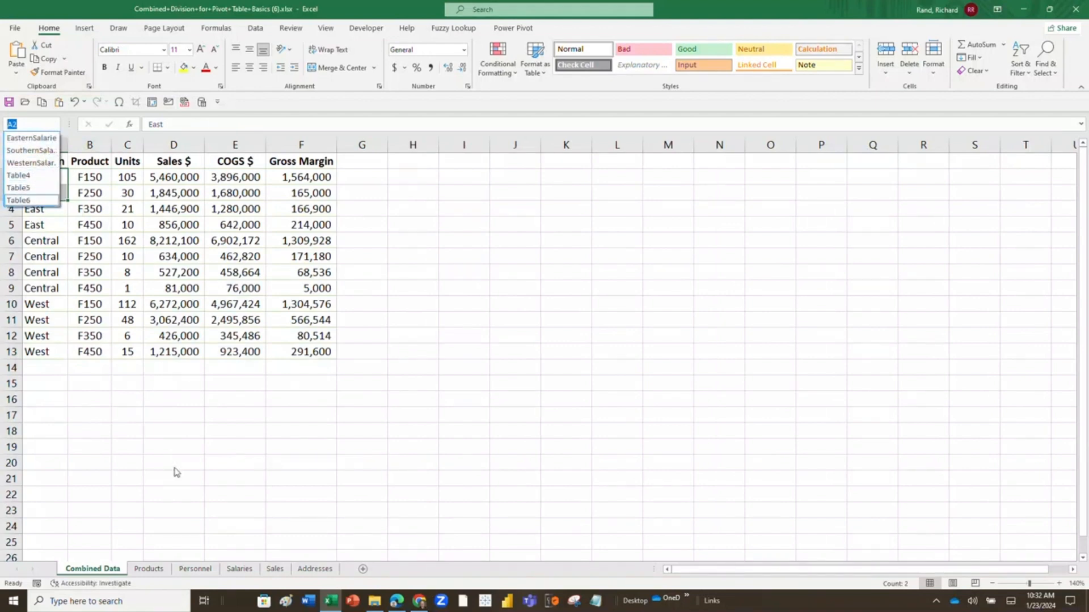
key(Escape)
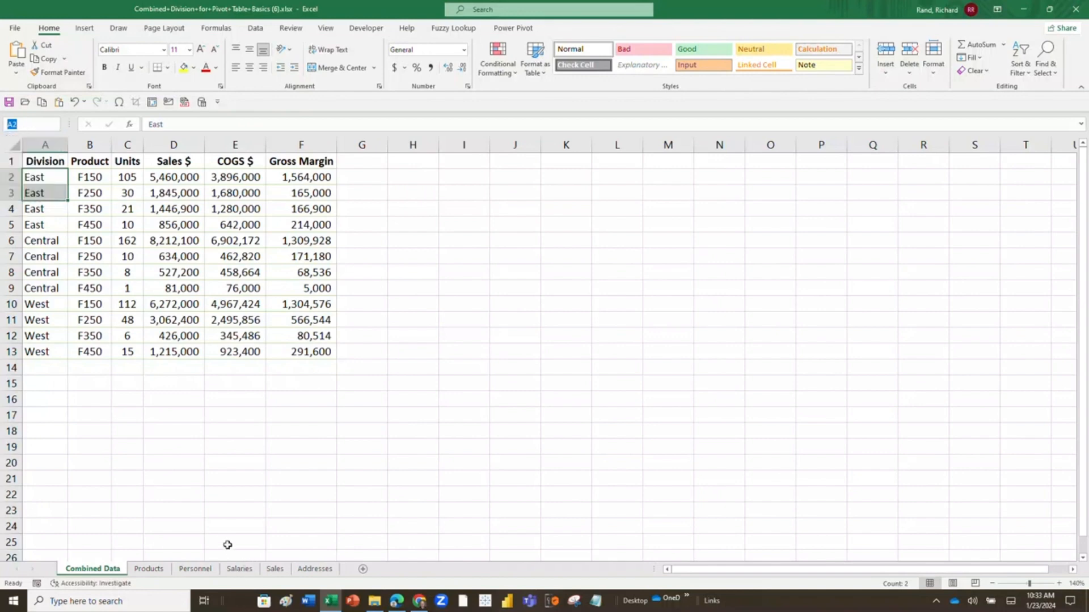
Rename the Southern Division table on the Salaries sheet as SouthSalaries.
click(238, 569)
scroll(110, 273, up, 16)
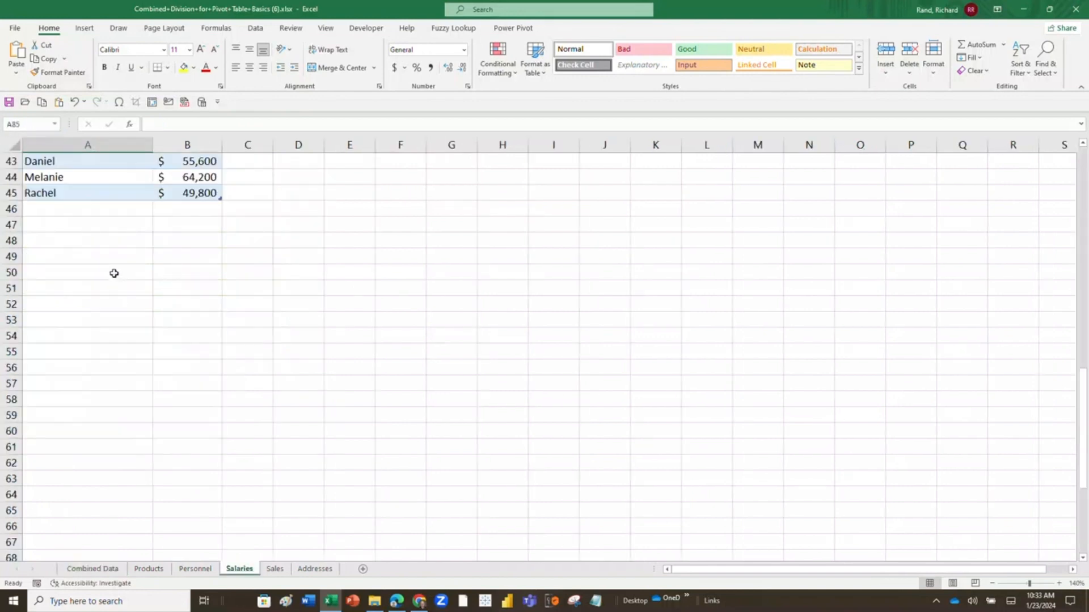
scroll(107, 273, up, 6)
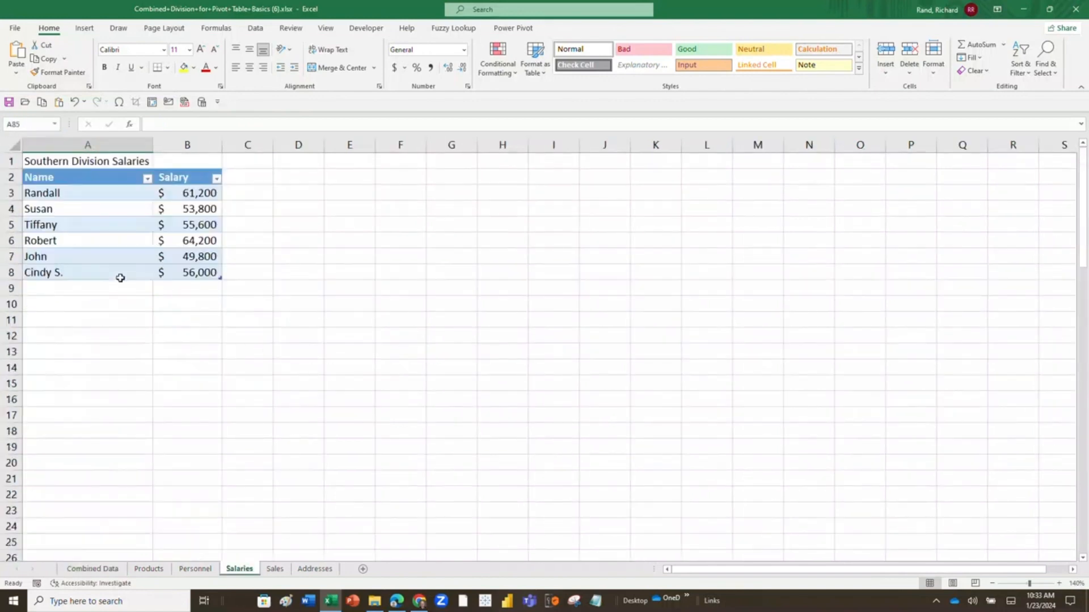
click(99, 188)
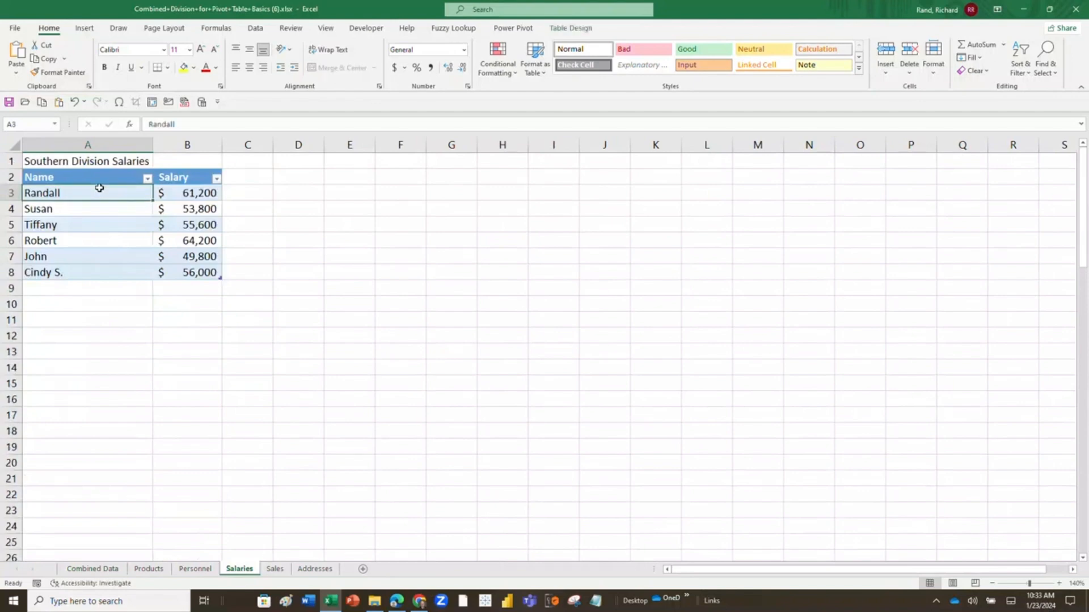
click(54, 177)
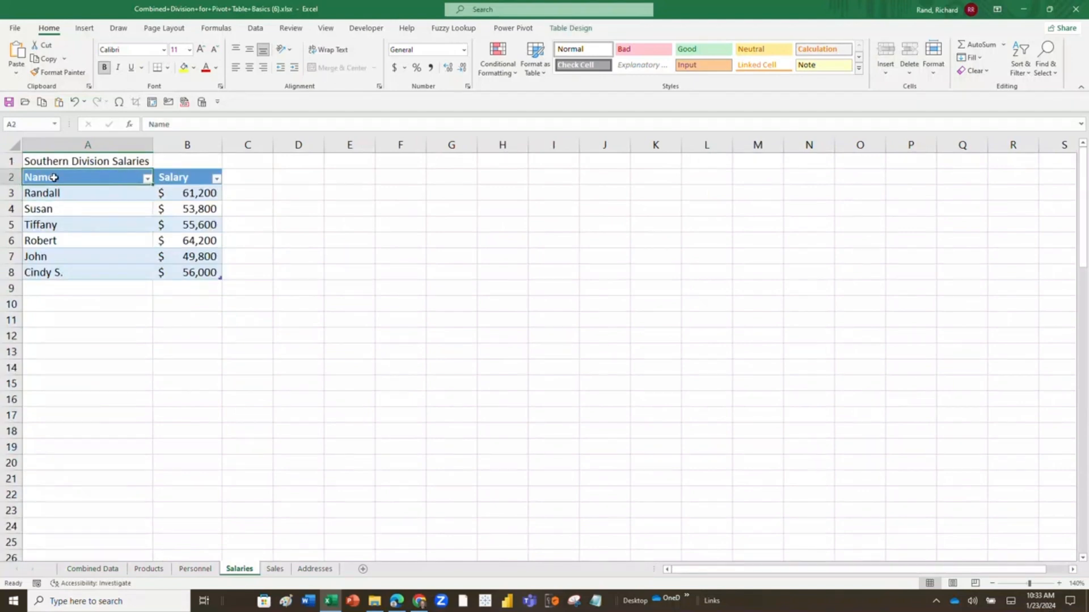
click(560, 28)
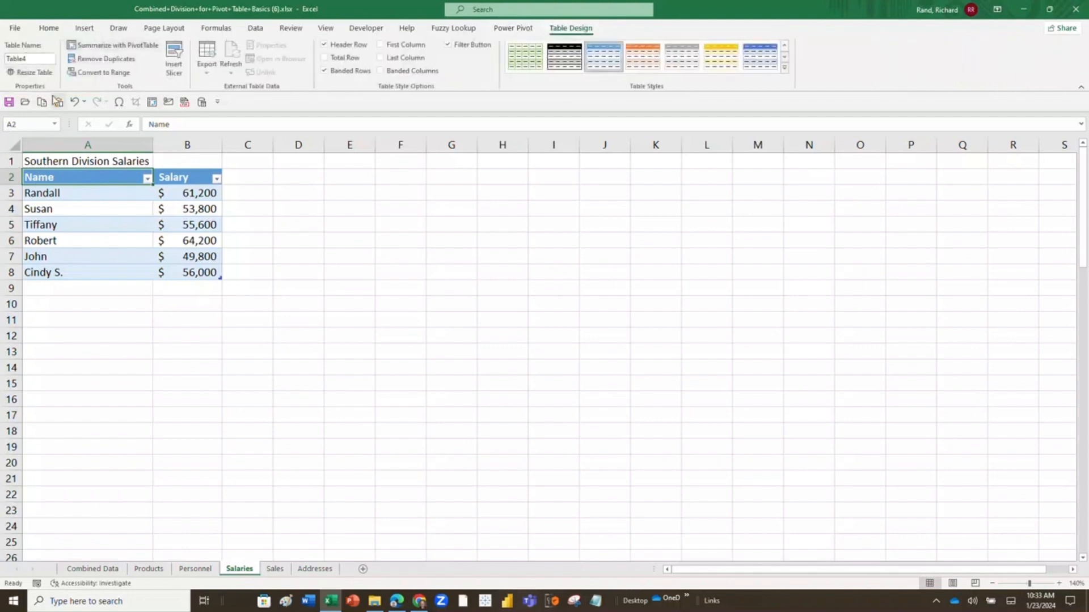
click(32, 58)
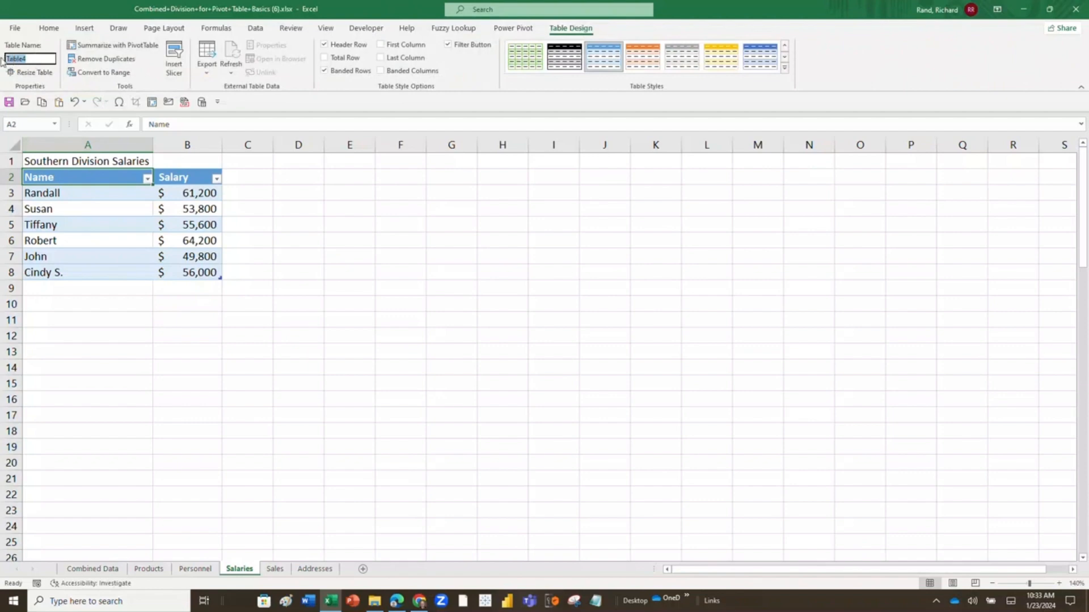
text(SouthSalaries)
key(Return)
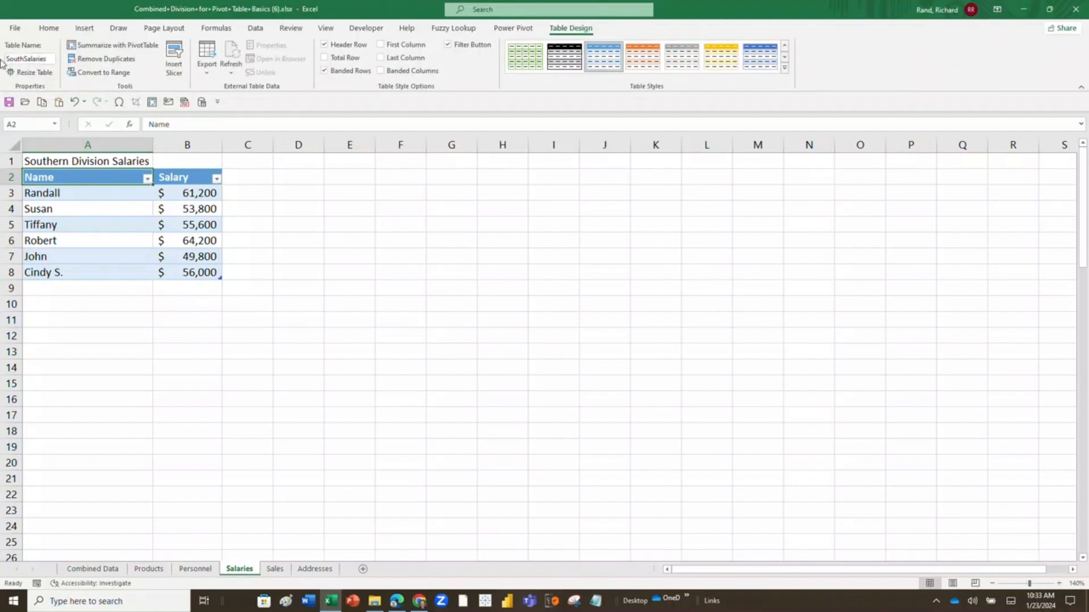
click(97, 240)
click(46, 156)
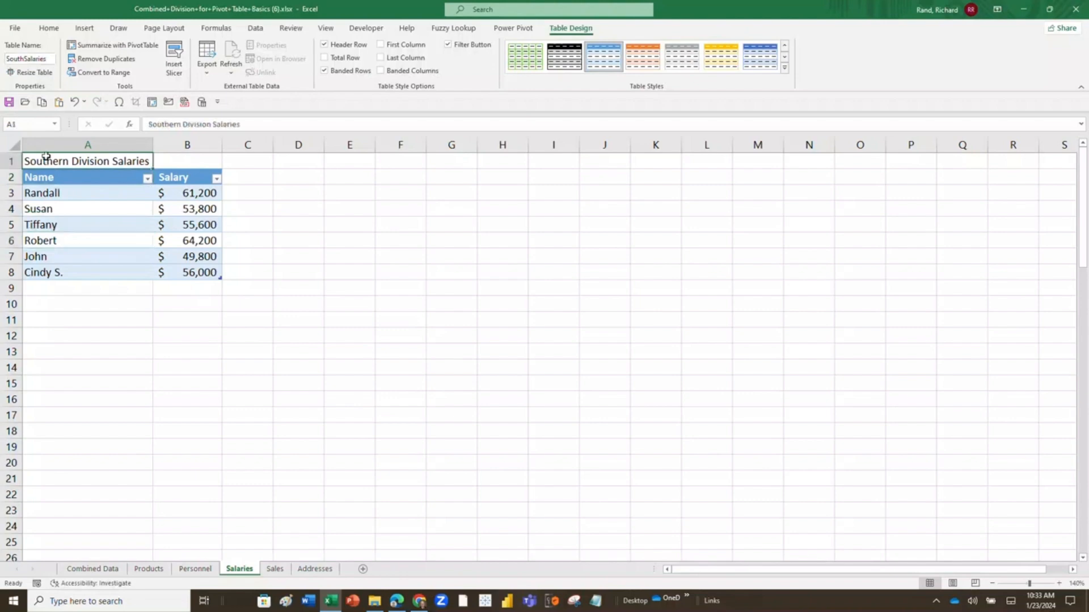
Rename the Western Division table on the Salaries sheet as WestSalaries.
scroll(76, 408, down, 11)
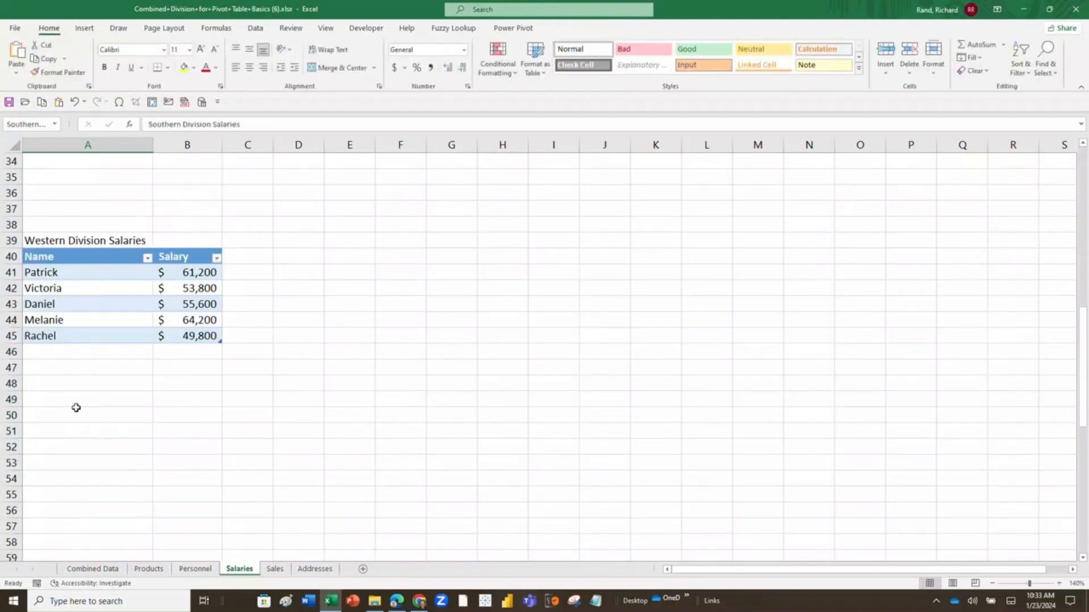
click(56, 259)
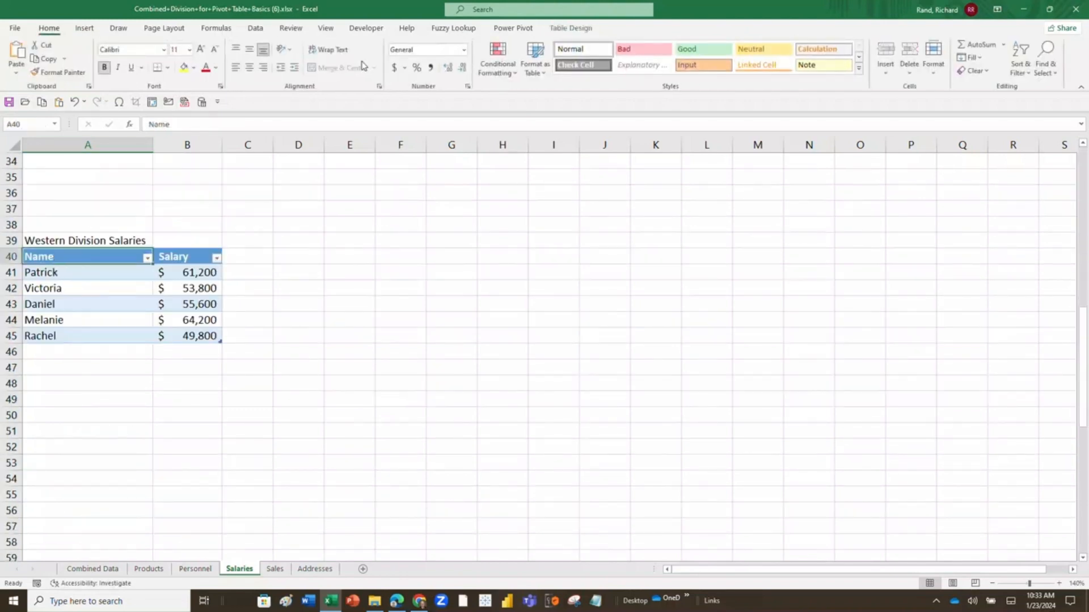
click(558, 29)
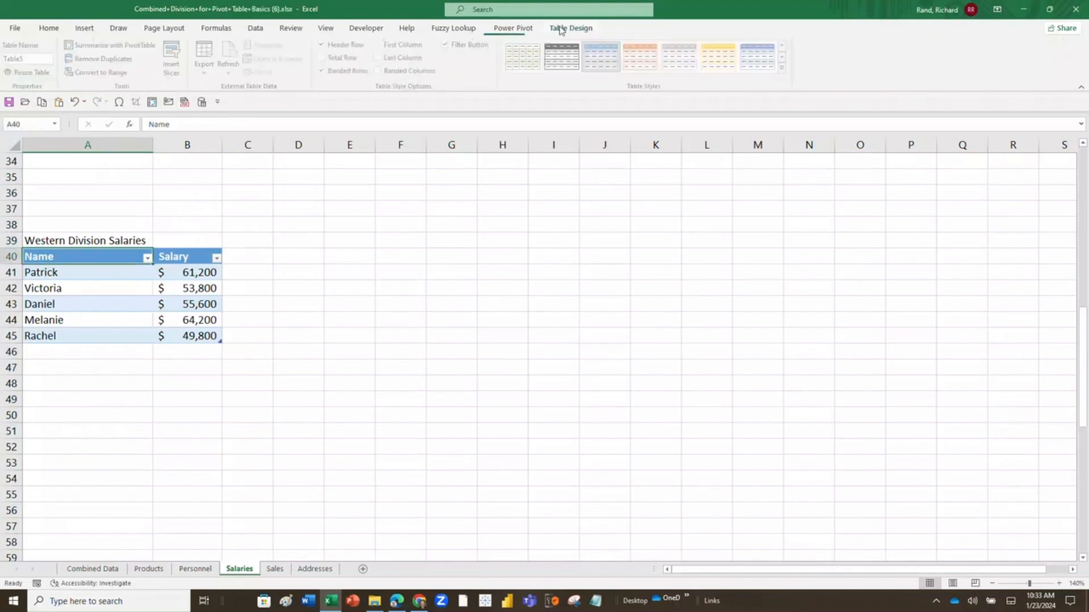
click(48, 55)
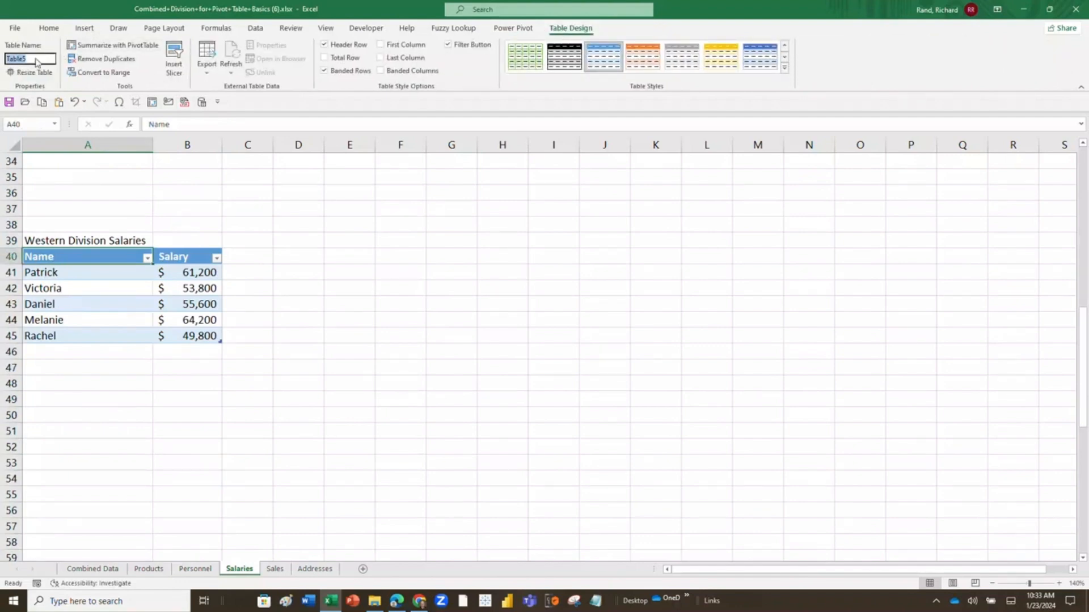
drag(32, 57, 1, 57)
text(we)
key(BackSpace)
key(BackSpace)
key(BackSpace)
key(BackSpace)
key(BackSpace)
key(BackSpace)
key(BackSpace)
key(BackSpace)
key(BackSpace)
key(Return)
scroll(192, 236, up, 11)
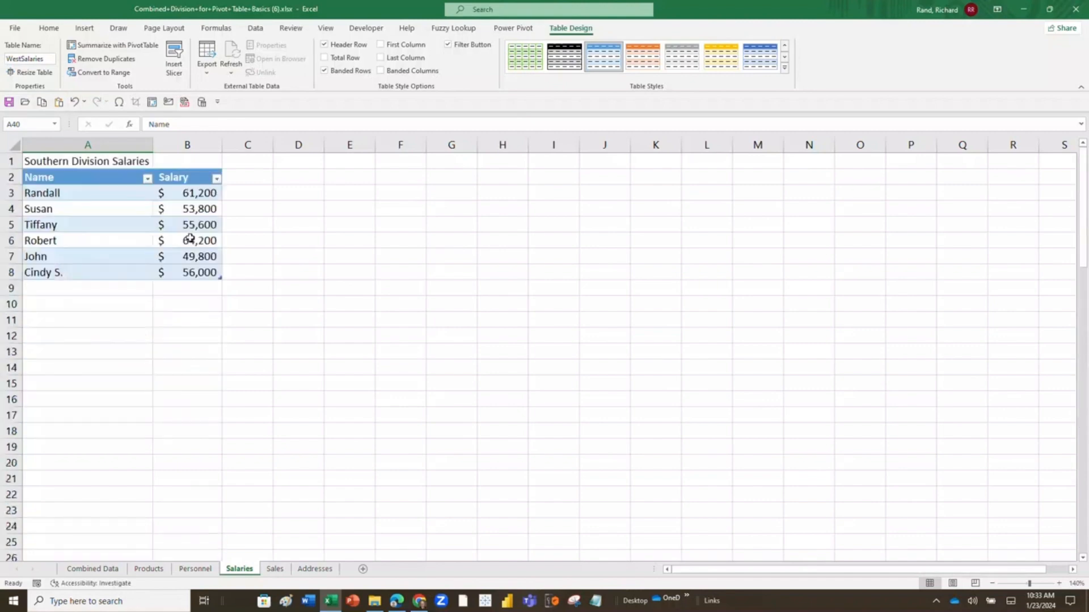
drag(119, 180, 187, 275)
click(274, 290)
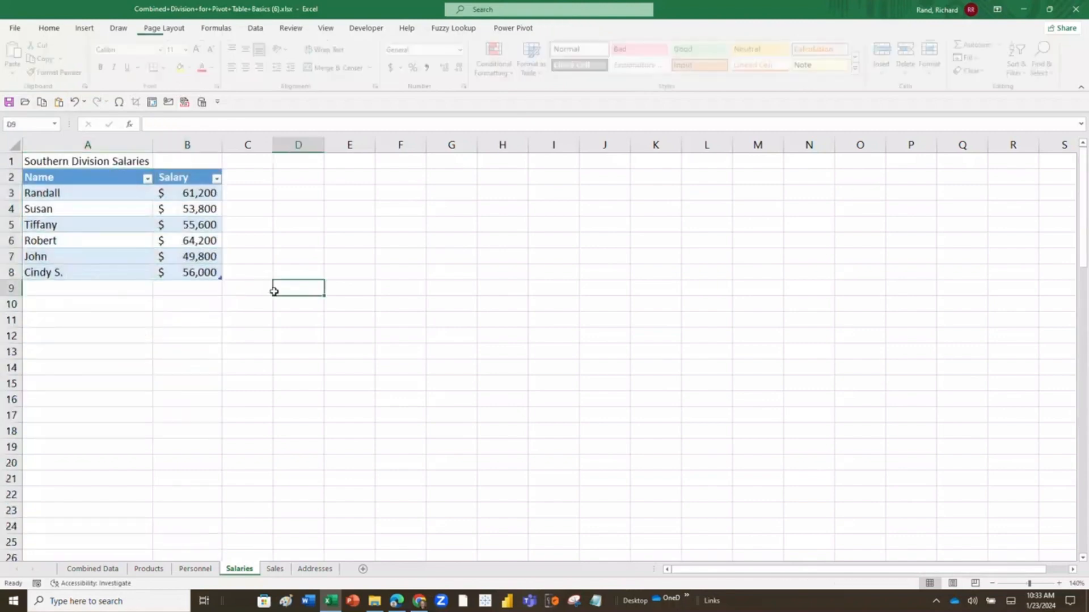
Convert the Eastern Division table A77:B84 back to a normal range.
scroll(256, 306, down, 20)
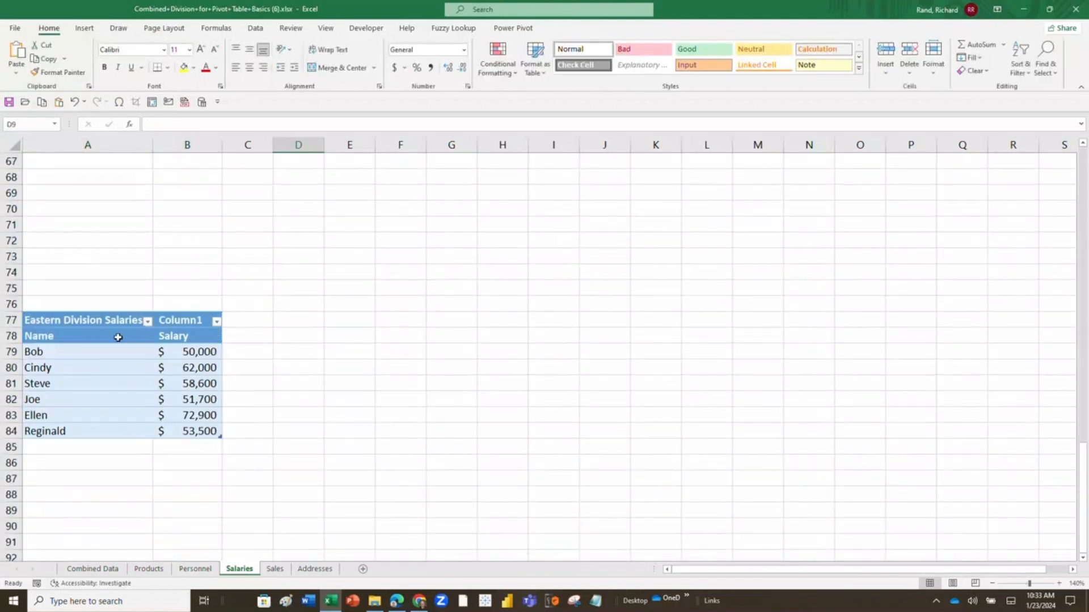
drag(118, 338, 203, 432)
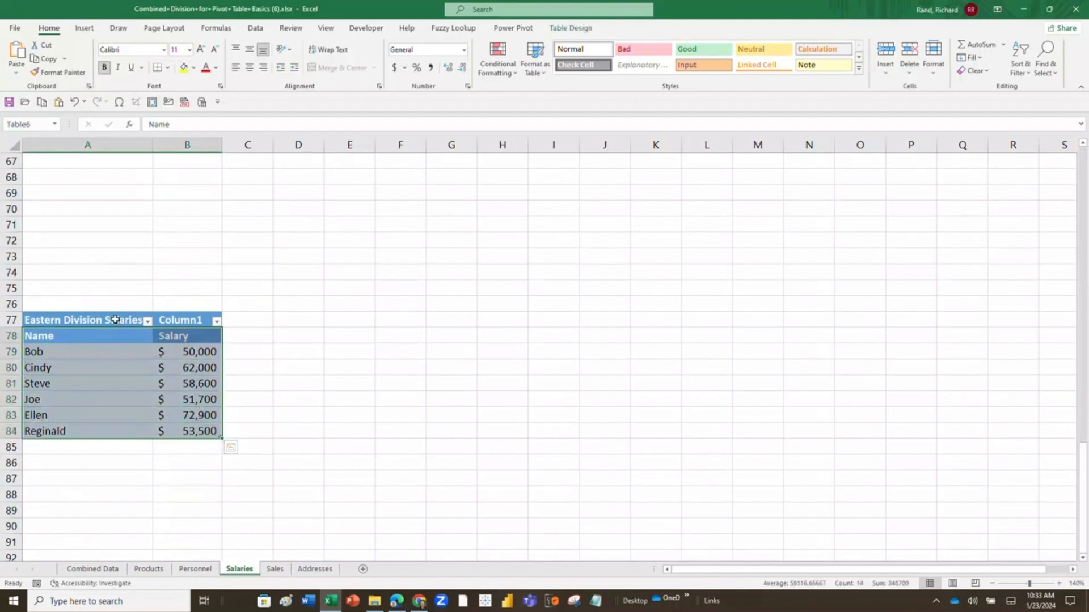
drag(115, 320, 181, 426)
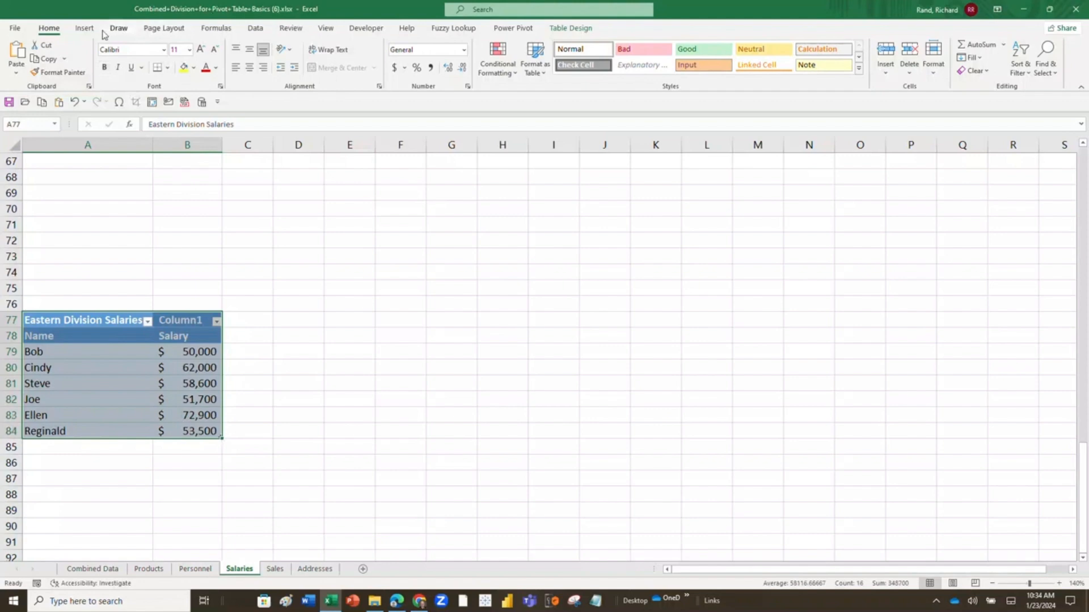
click(554, 30)
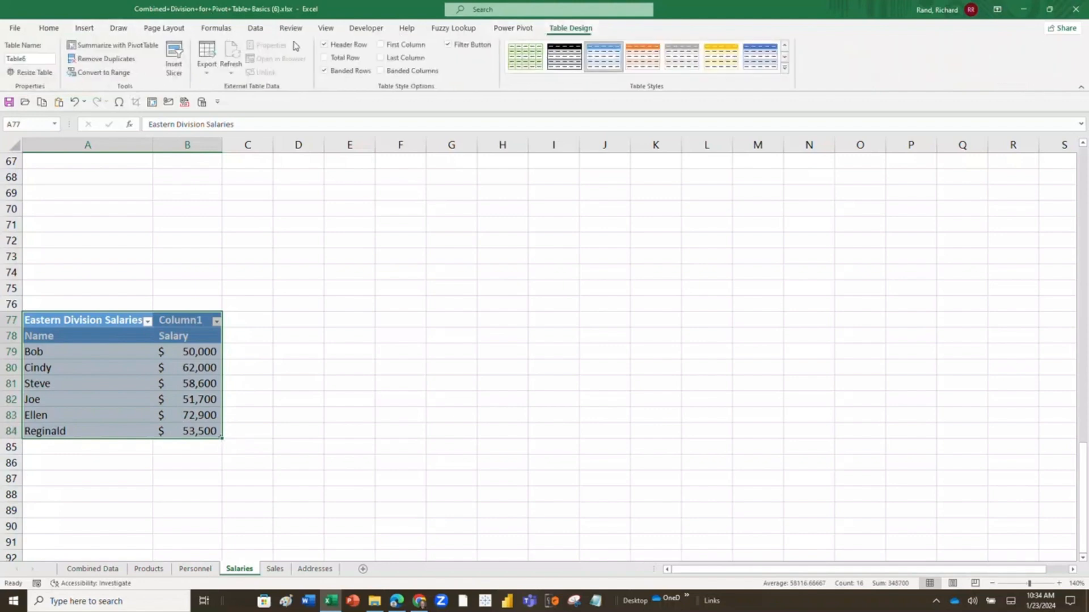
click(128, 74)
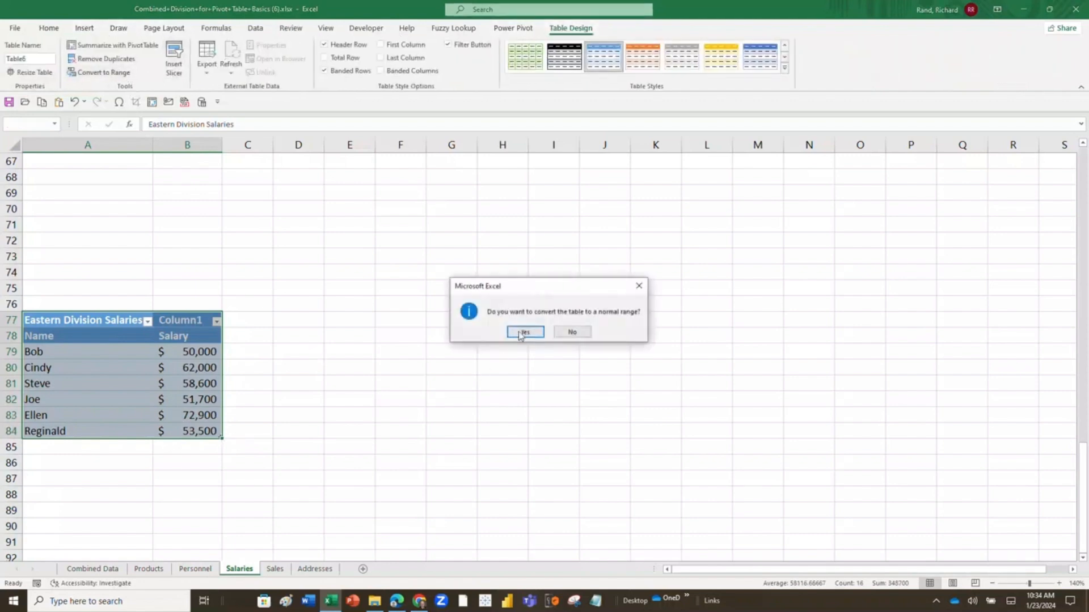
click(524, 332)
click(309, 382)
Create a table with headers from the Eastern Division range A78:B84 on the Salaries sheet, leaving out the title row.
click(75, 335)
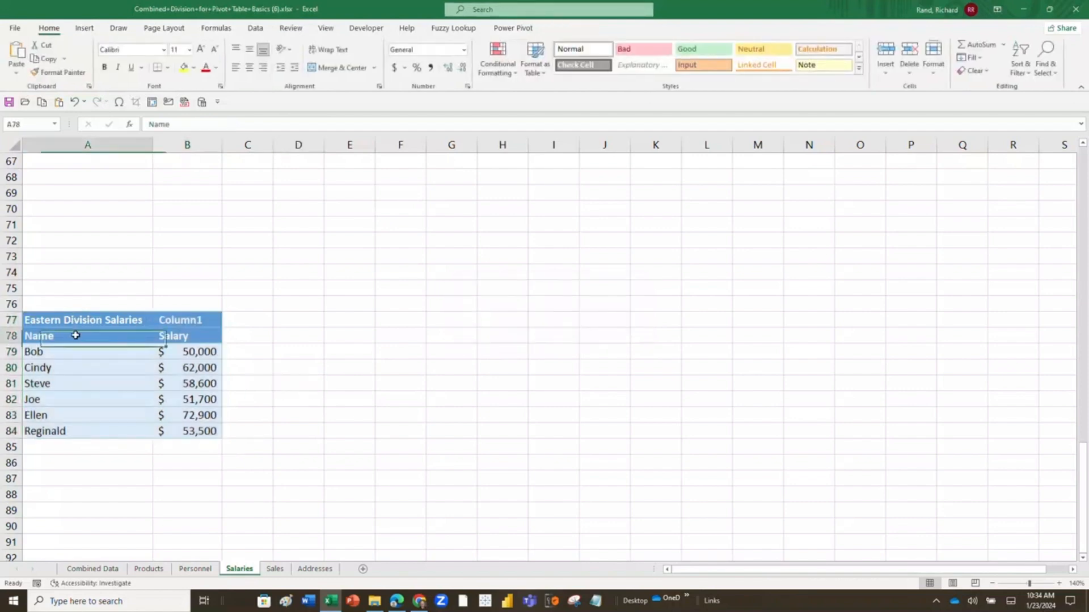
drag(75, 335, 183, 431)
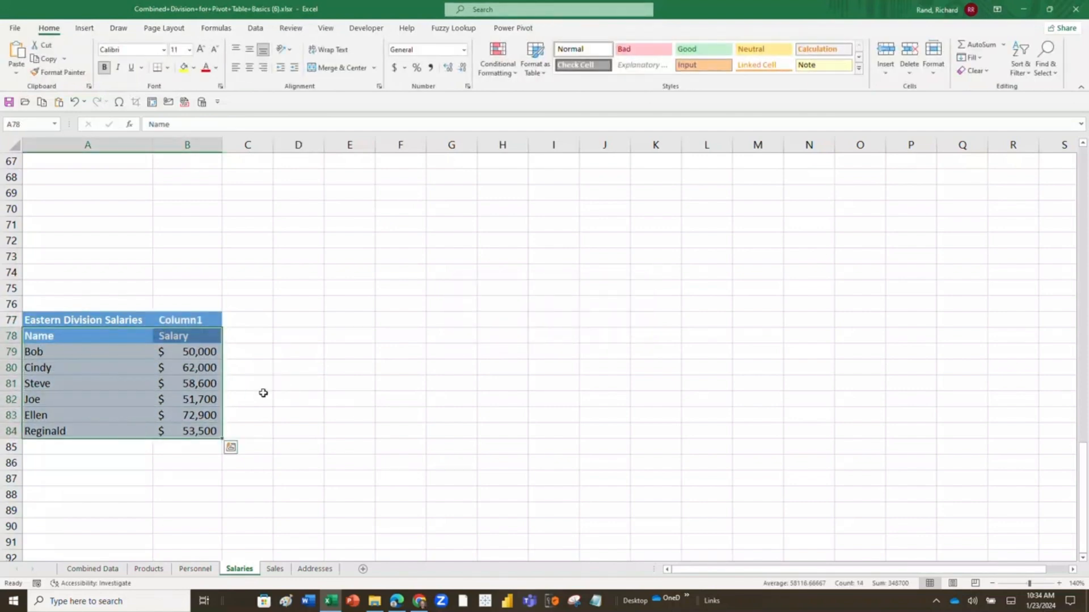
click(262, 384)
scroll(170, 377, up, 15)
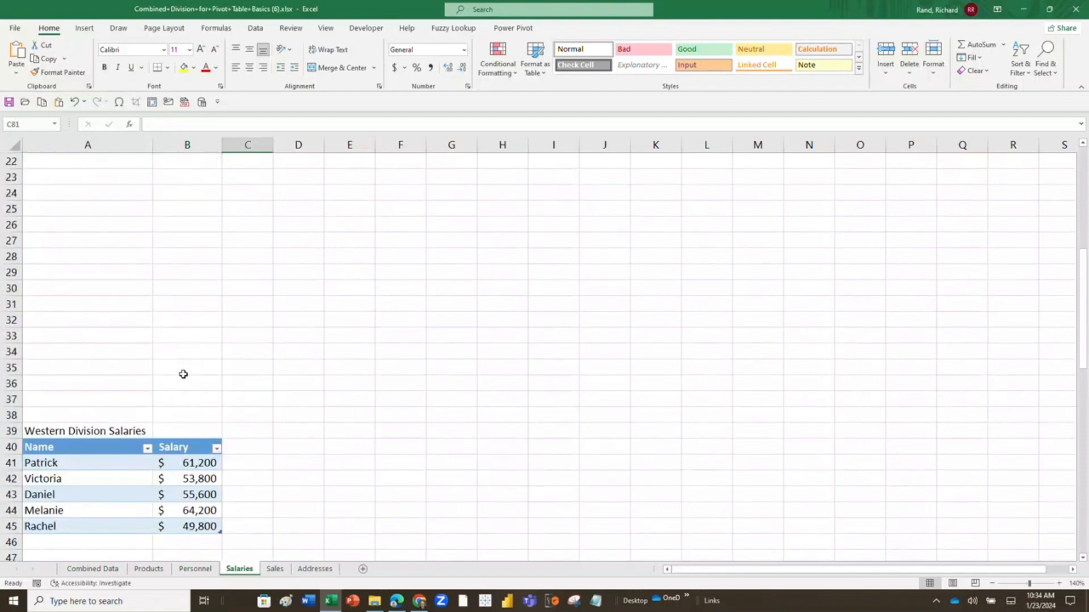
scroll(184, 374, down, 13)
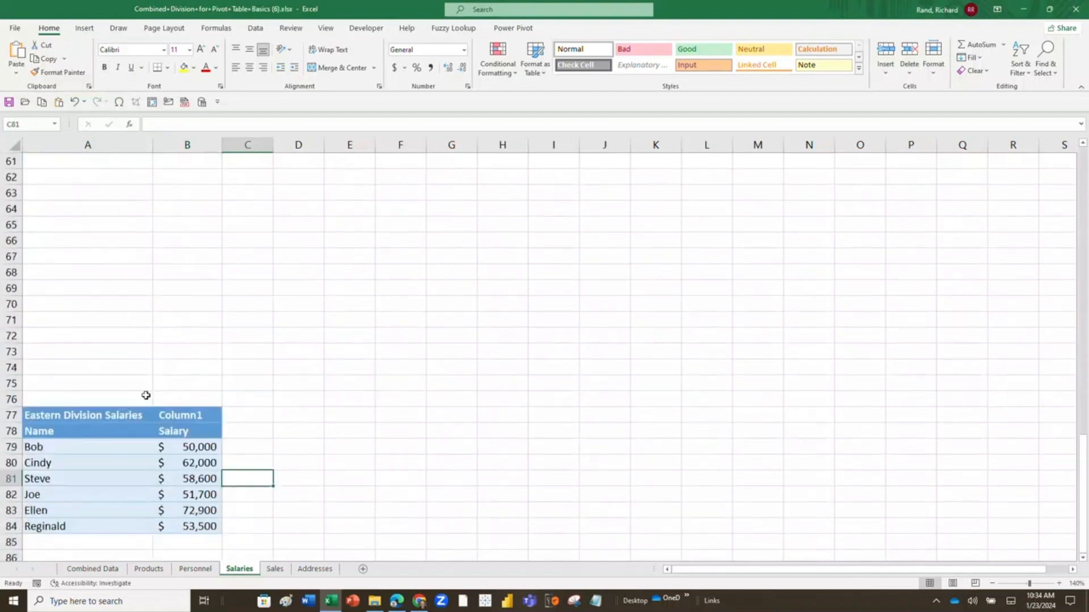
drag(104, 432, 172, 522)
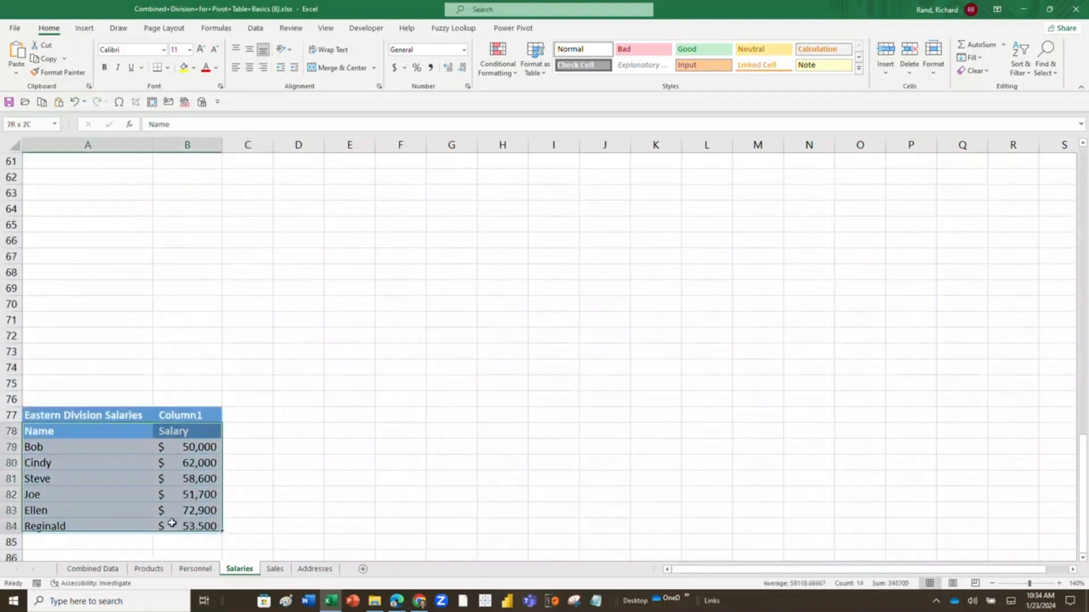
click(85, 29)
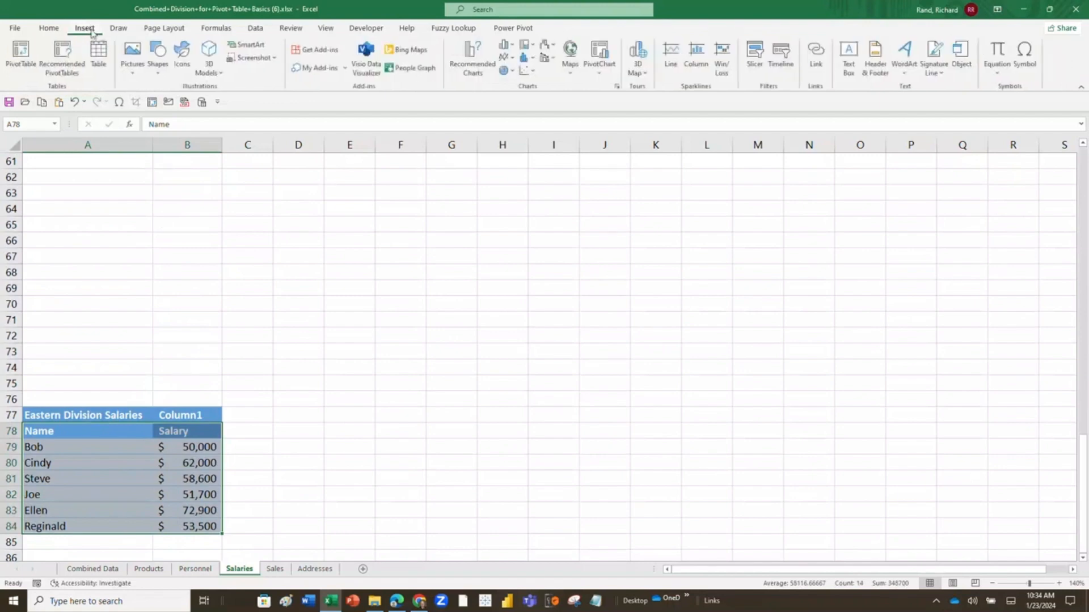
click(99, 54)
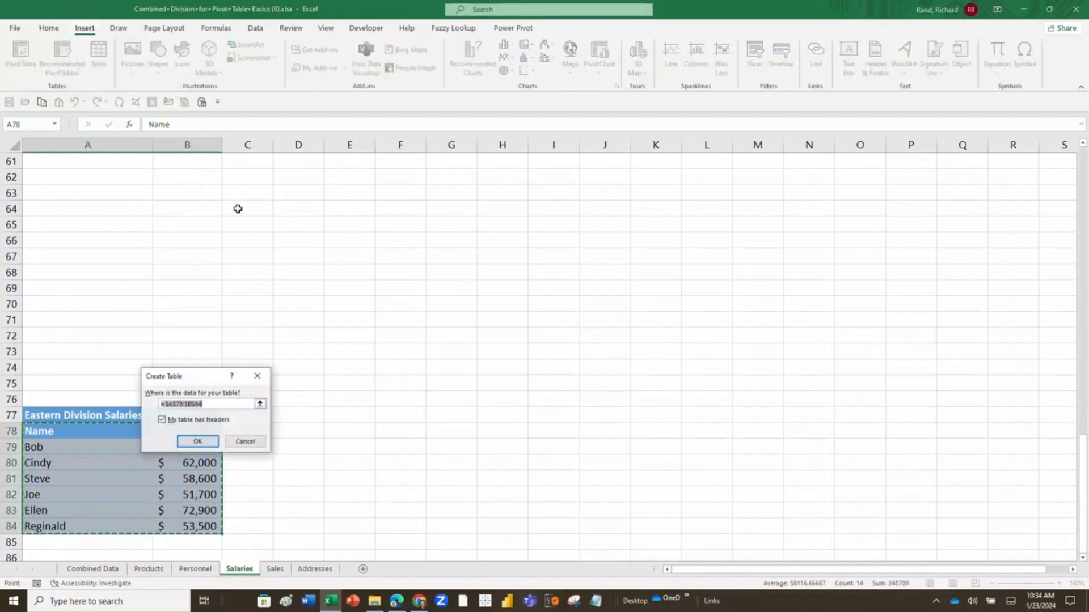
click(207, 437)
click(297, 429)
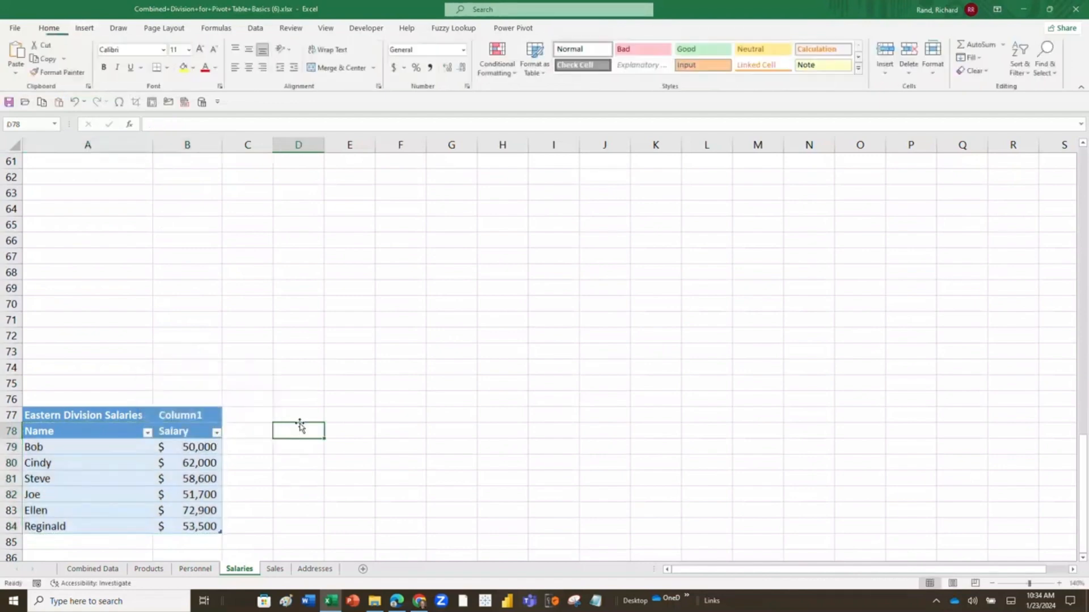
Rename the Eastern Division table on the Salaries sheet as EastSalaries.
click(92, 437)
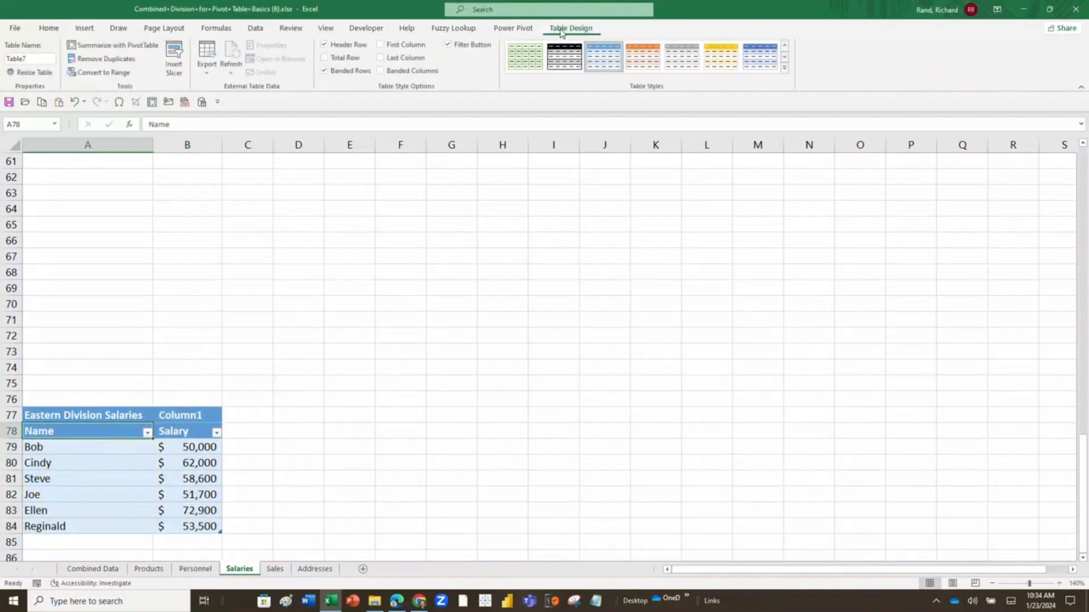
click(33, 58)
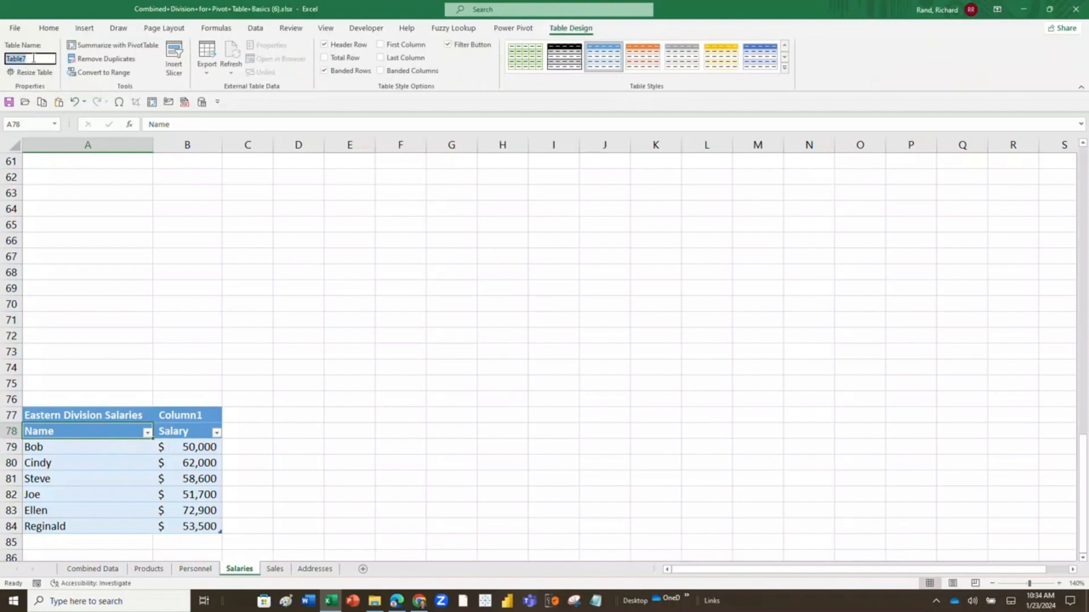
text(EastSalaries)
key(Return)
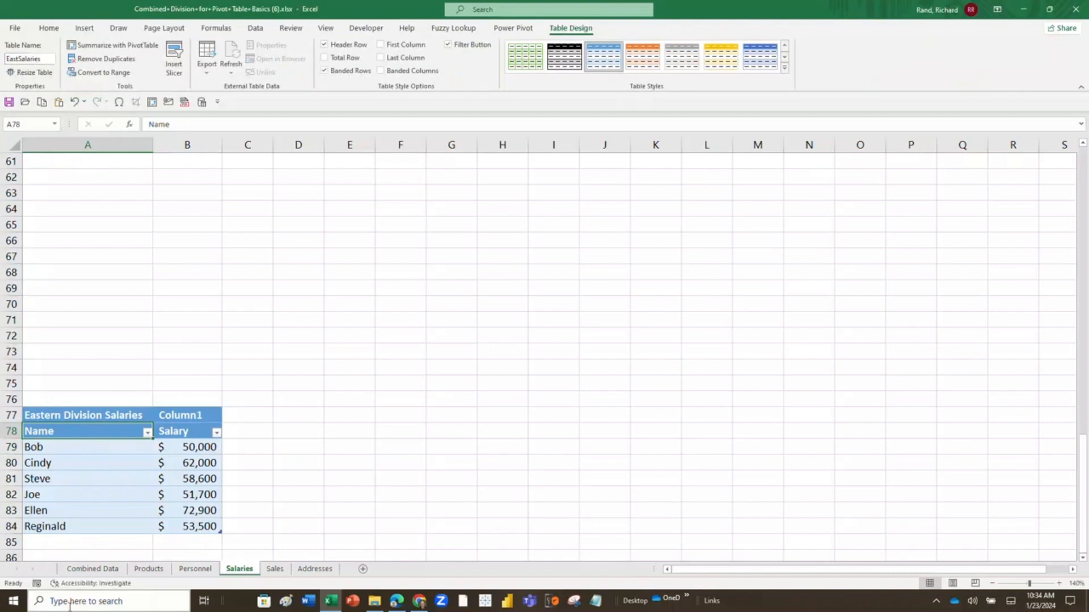
Go to the Combined Data sheet and jump from there to the EastSalaries table by its name.
click(85, 568)
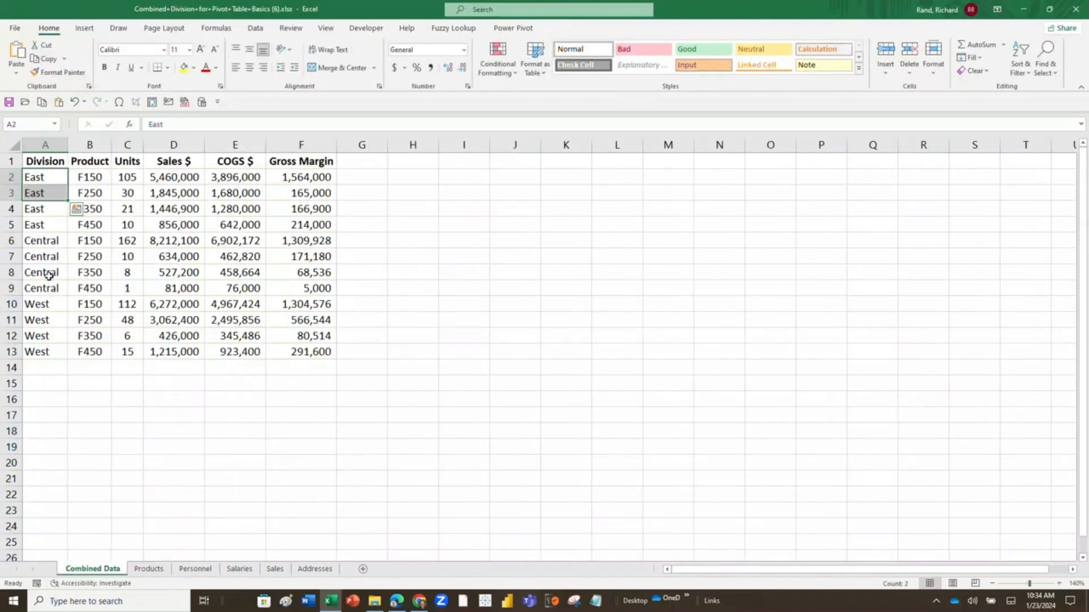
click(56, 125)
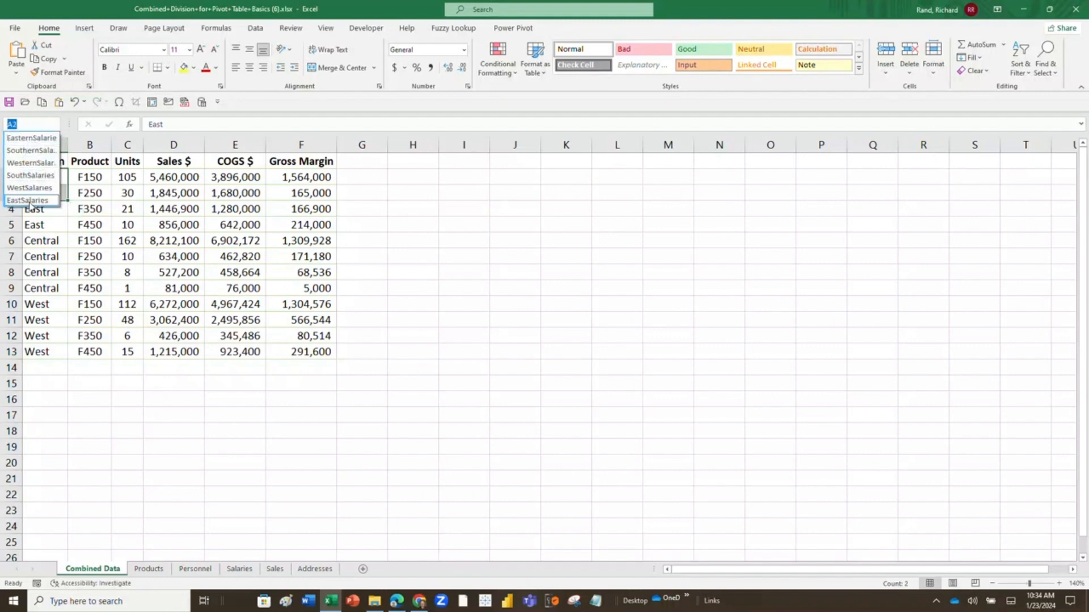
click(27, 200)
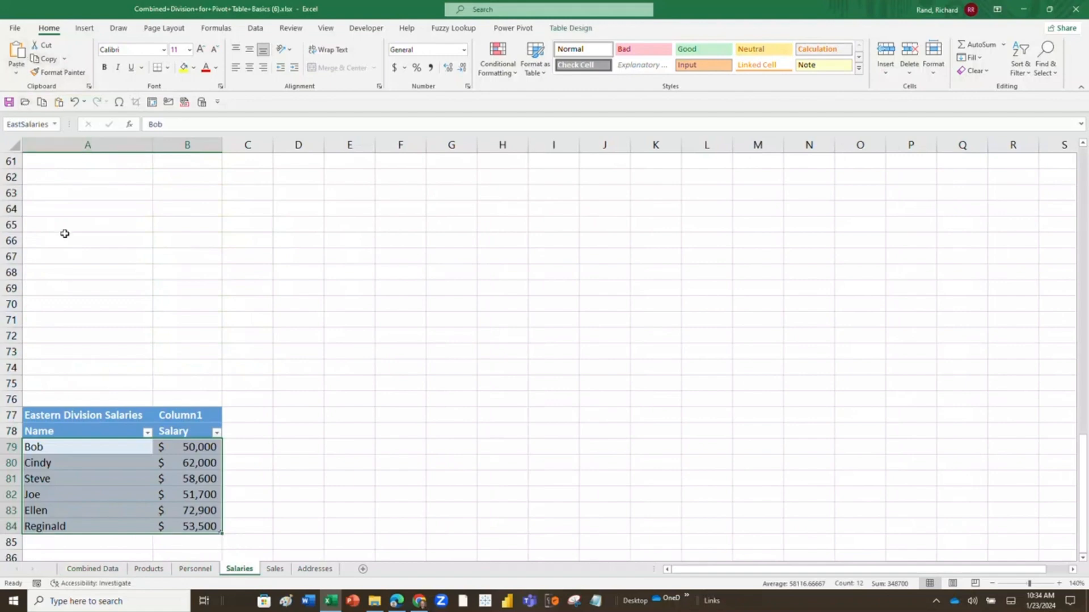
Jump by name to the WesternSalaries cell and the SouthSalaries table, ending on the Southern Division title in cell A1.
click(55, 126)
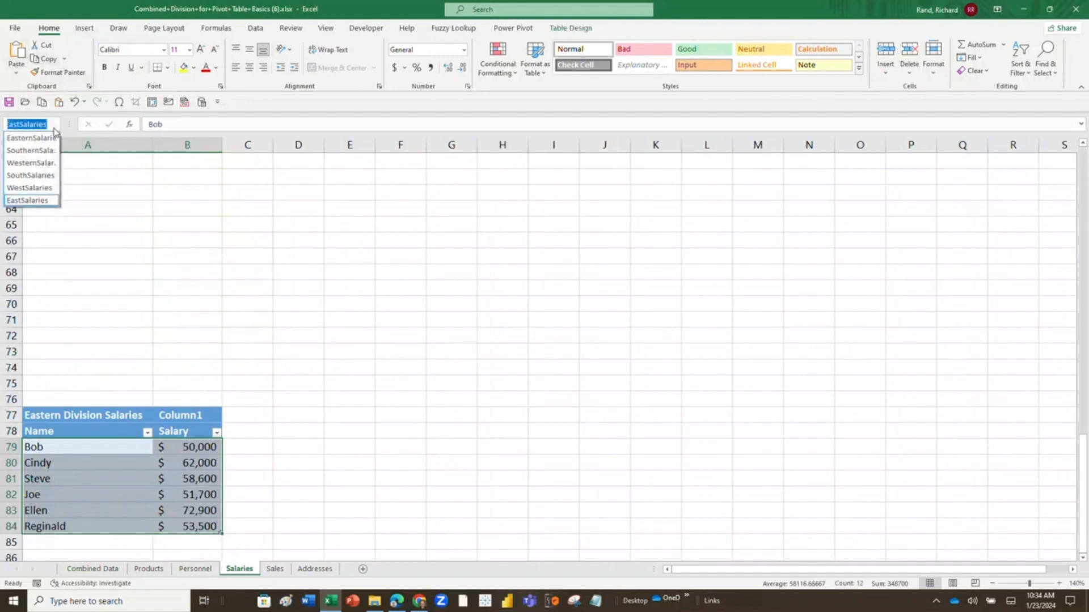
click(48, 165)
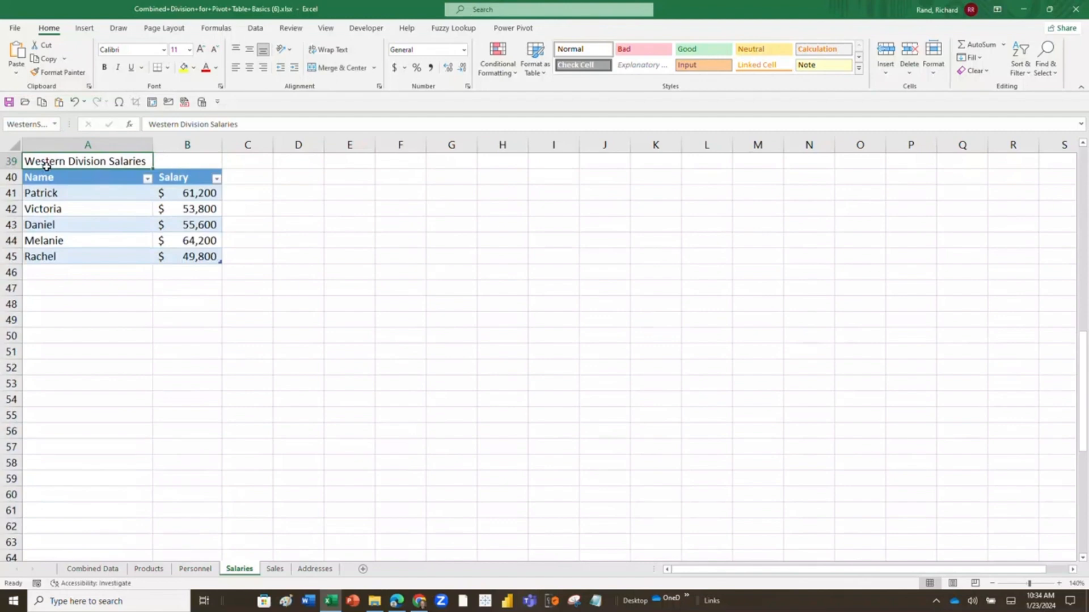
click(55, 126)
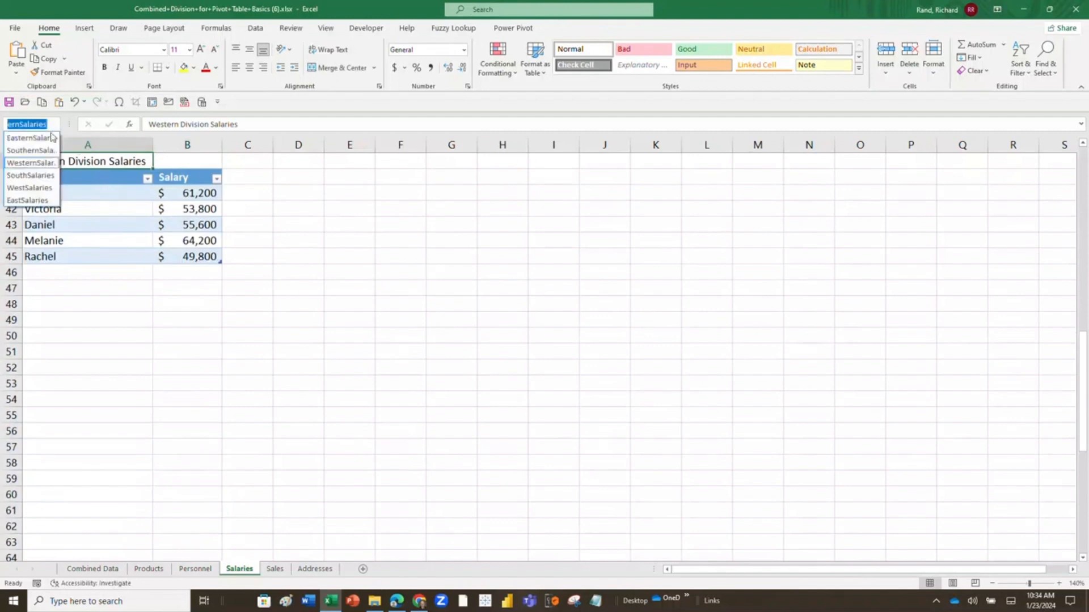
click(40, 176)
scroll(414, 261, up, 1)
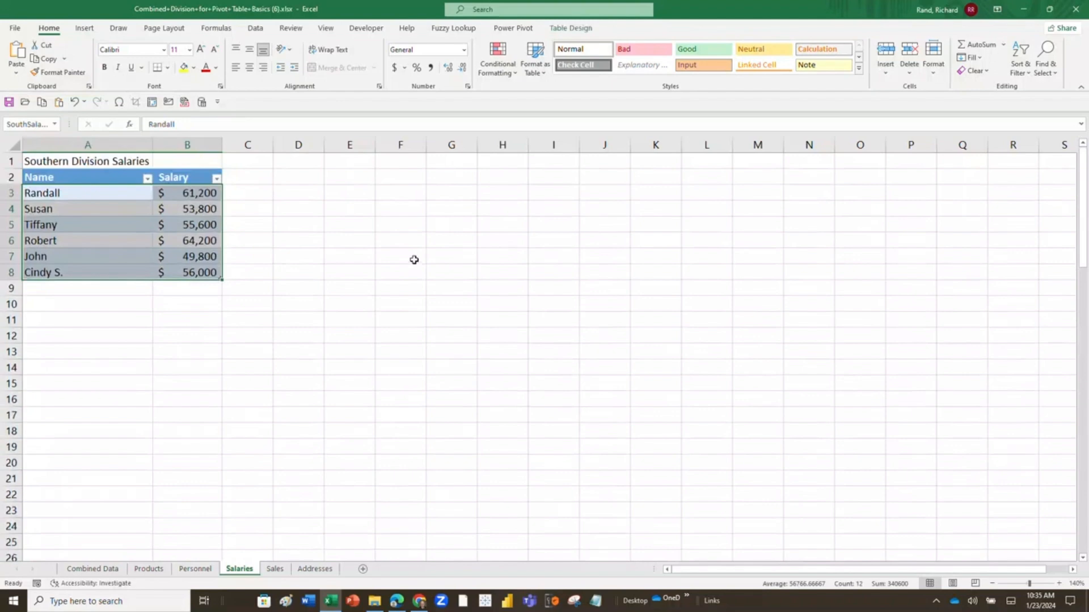
click(45, 159)
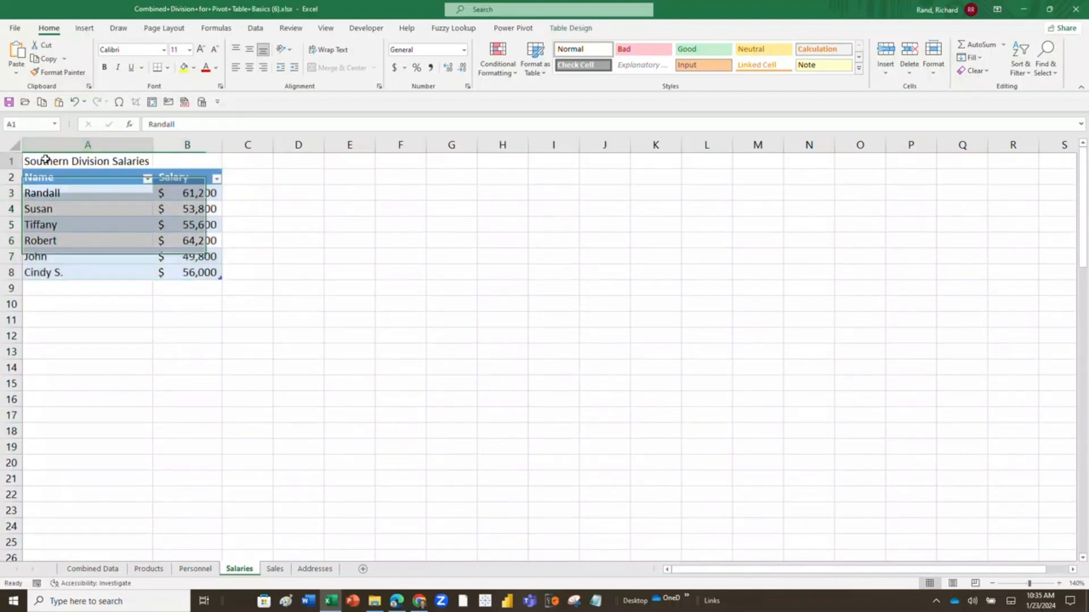